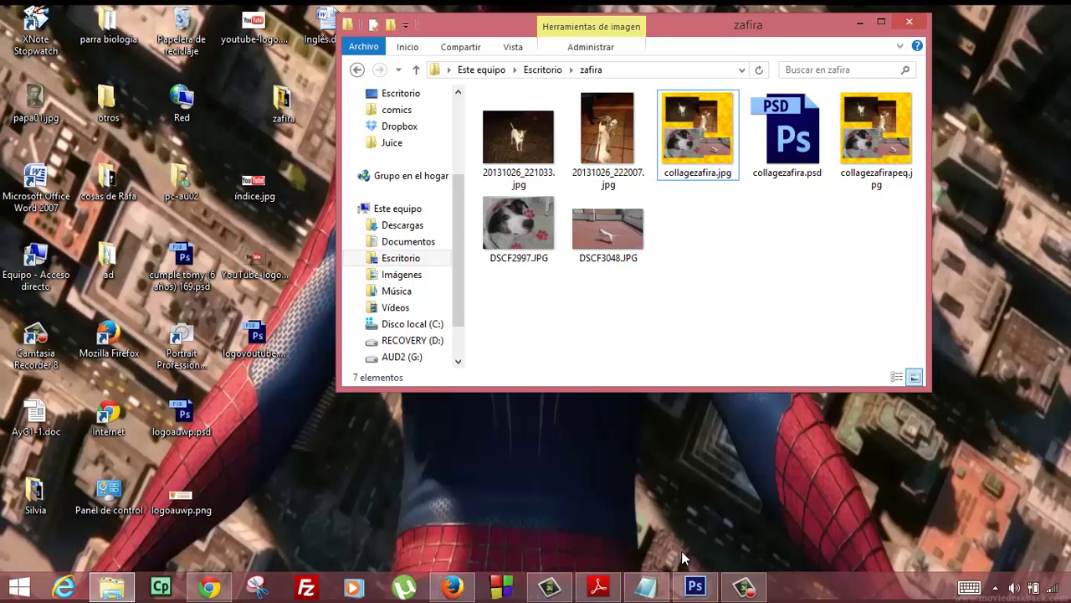
Step: Switch to the WordPress dashboard in Firefox and start a new post titled "Mi perra Zafira"
click(452, 586)
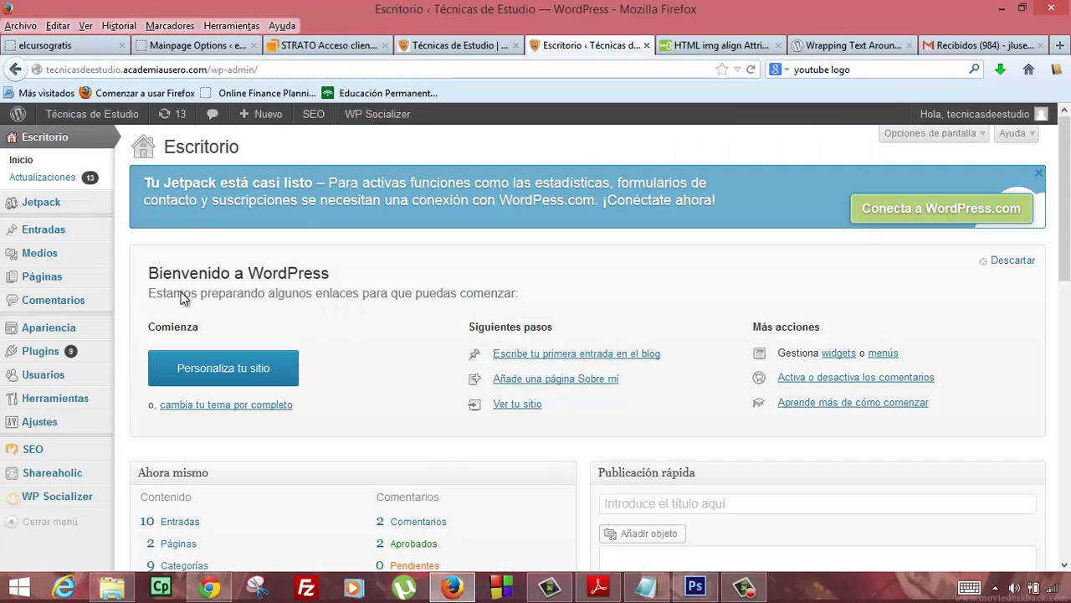
click(51, 233)
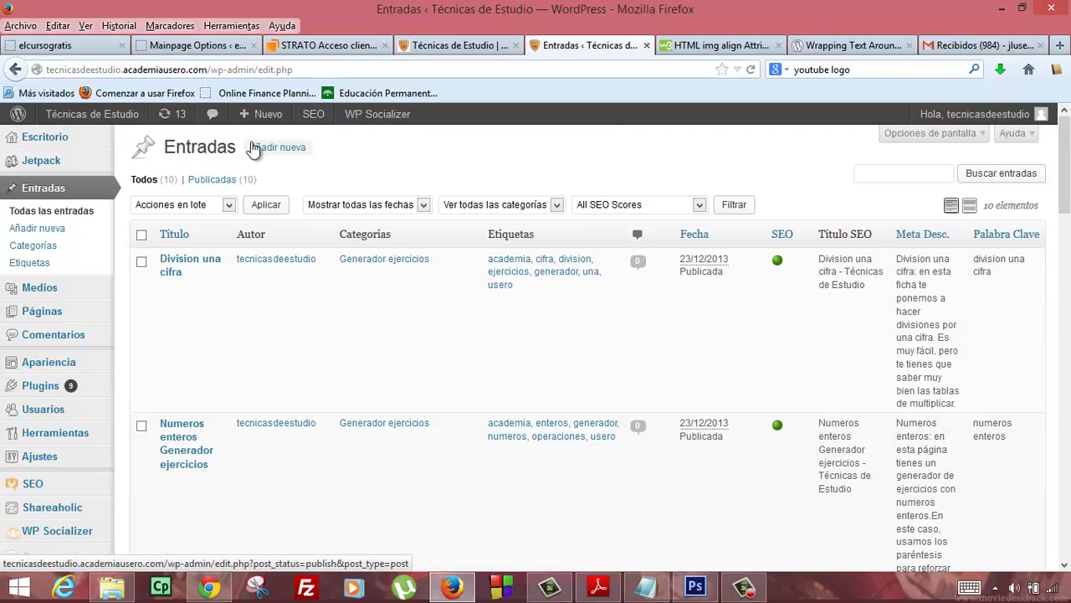
click(261, 151)
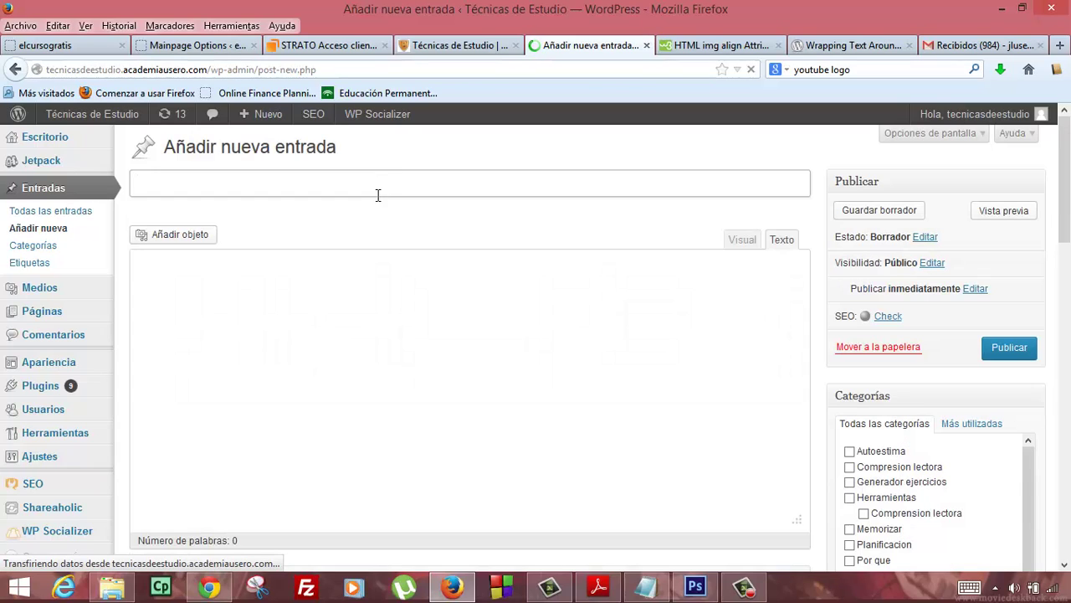
text(Mi perra Zafira)
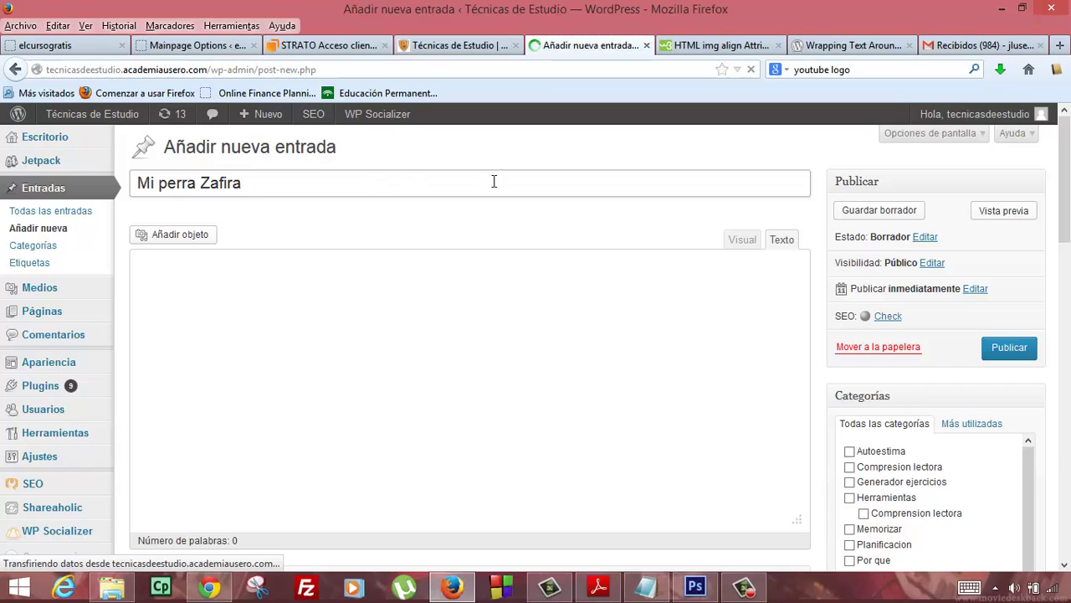
Step: Switch the post content editor to the Visual mode
click(381, 290)
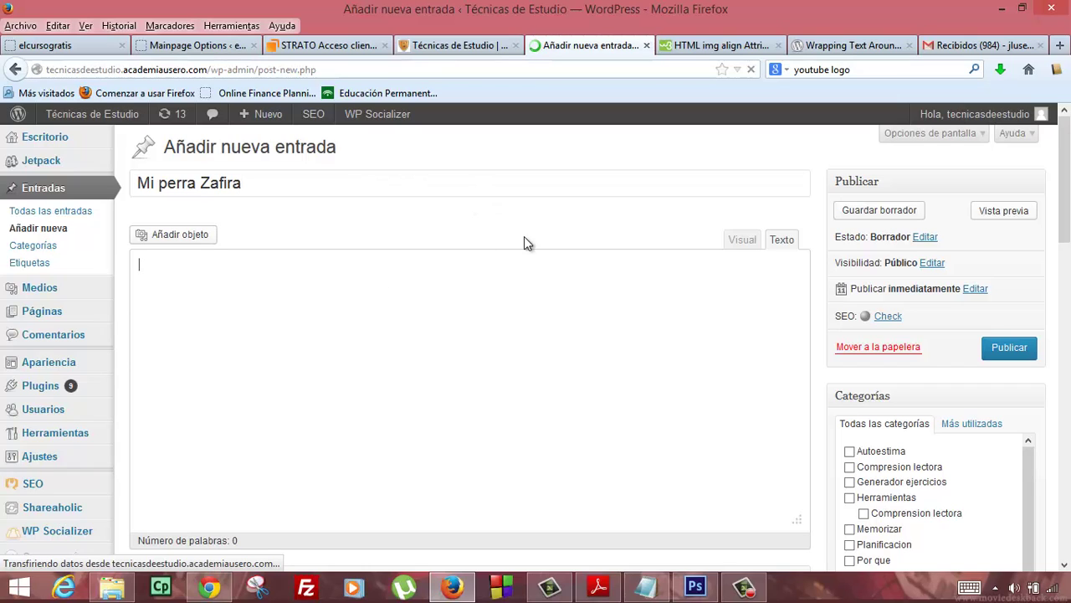
click(739, 239)
click(736, 241)
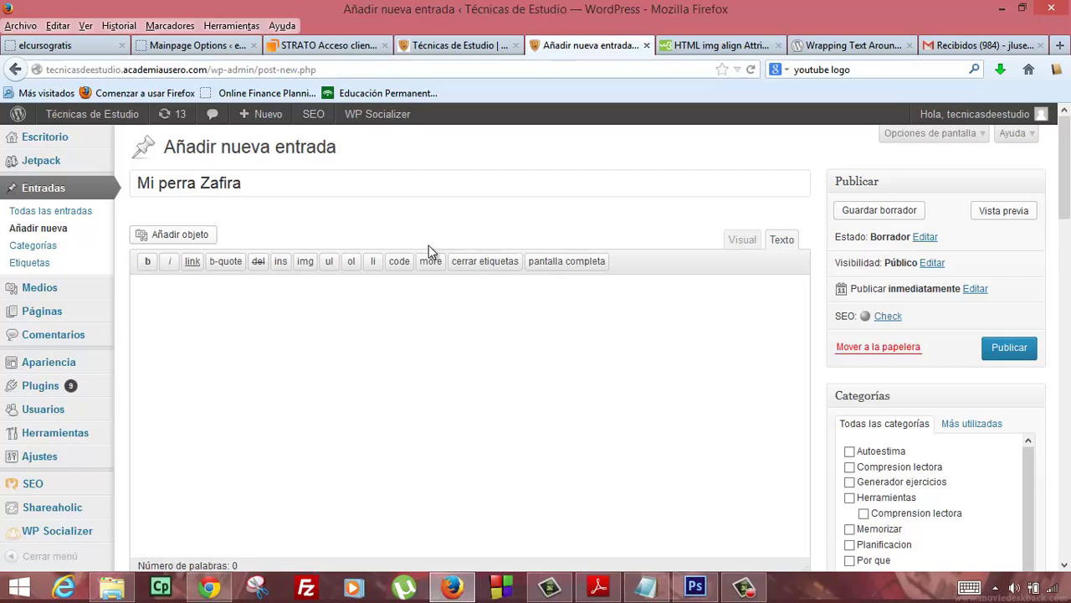
click(742, 240)
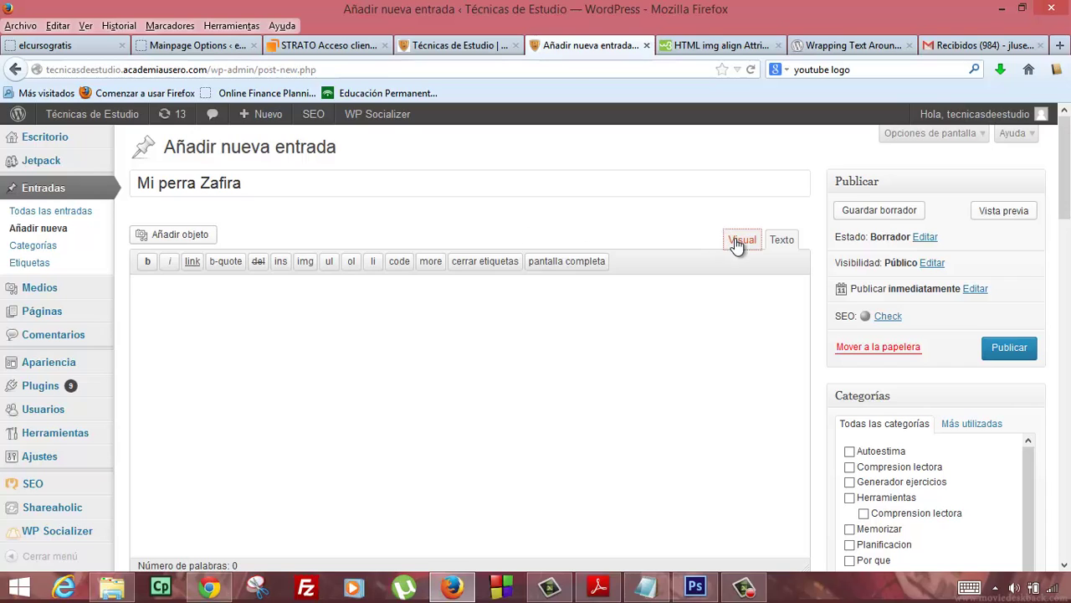
Step: Upload the image collagezafirapeq.jpg from the desktop folder zafira to the post's media library
click(180, 237)
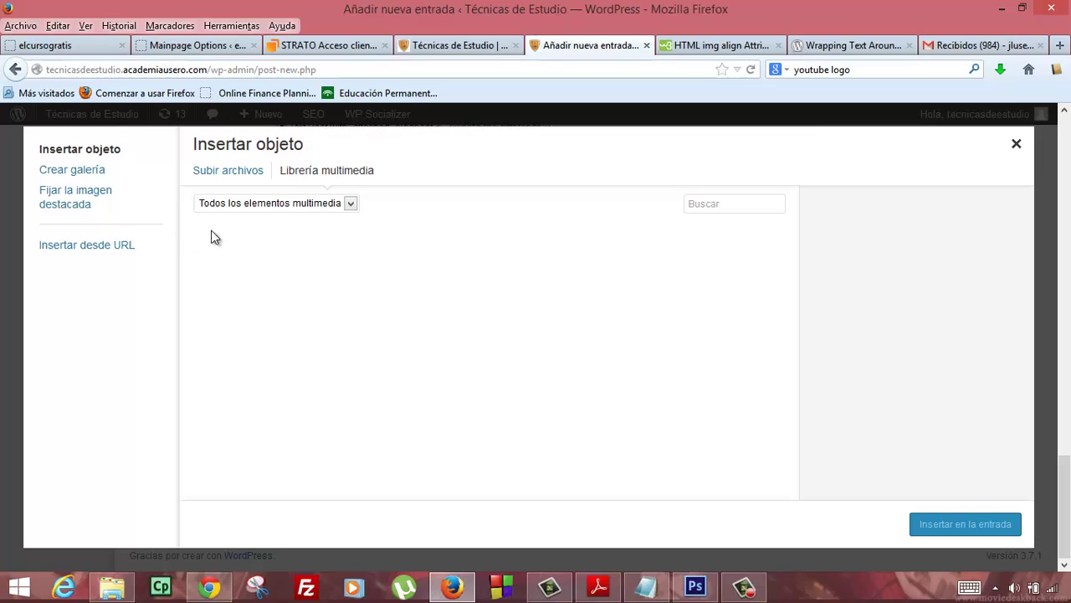
click(231, 176)
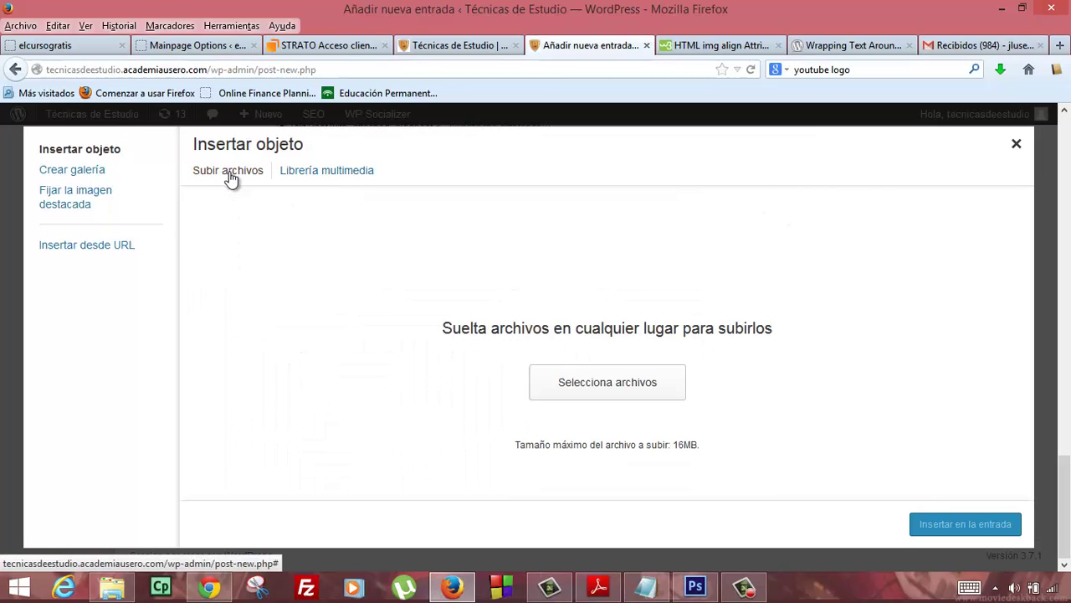
click(610, 385)
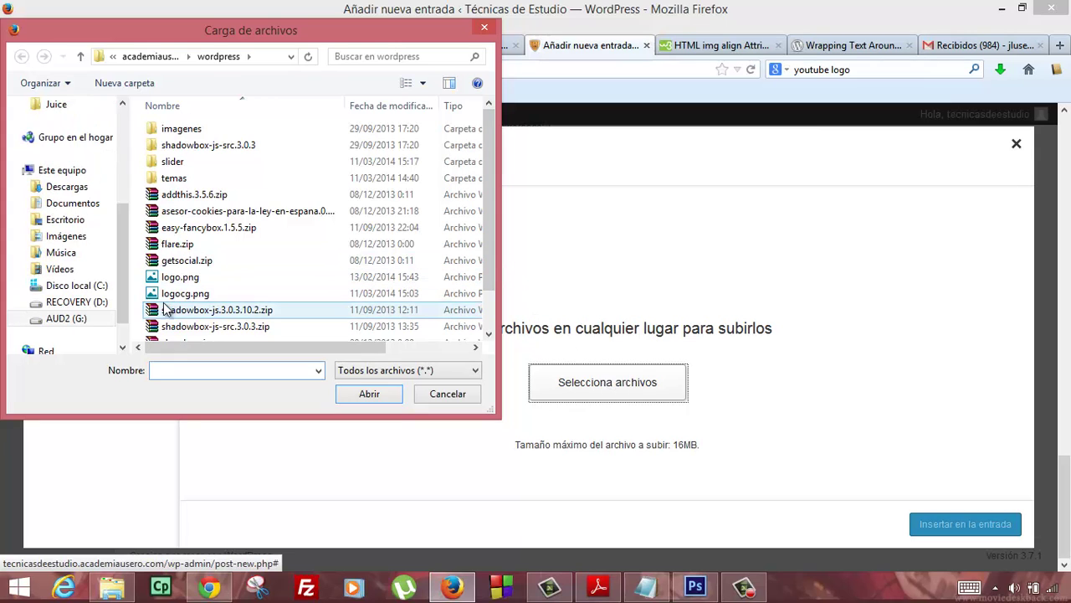
click(90, 322)
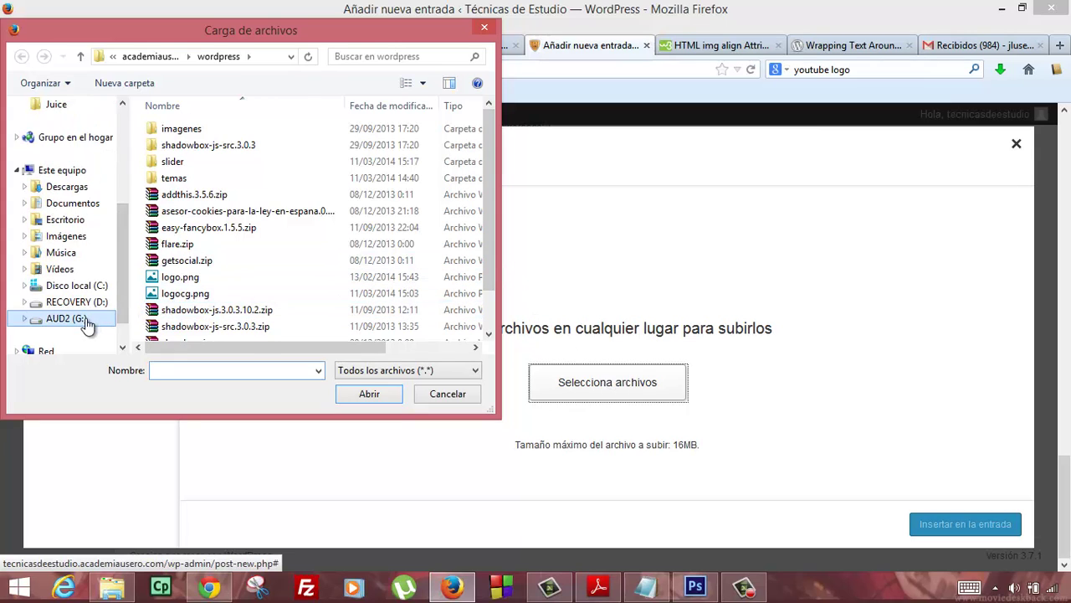
click(68, 219)
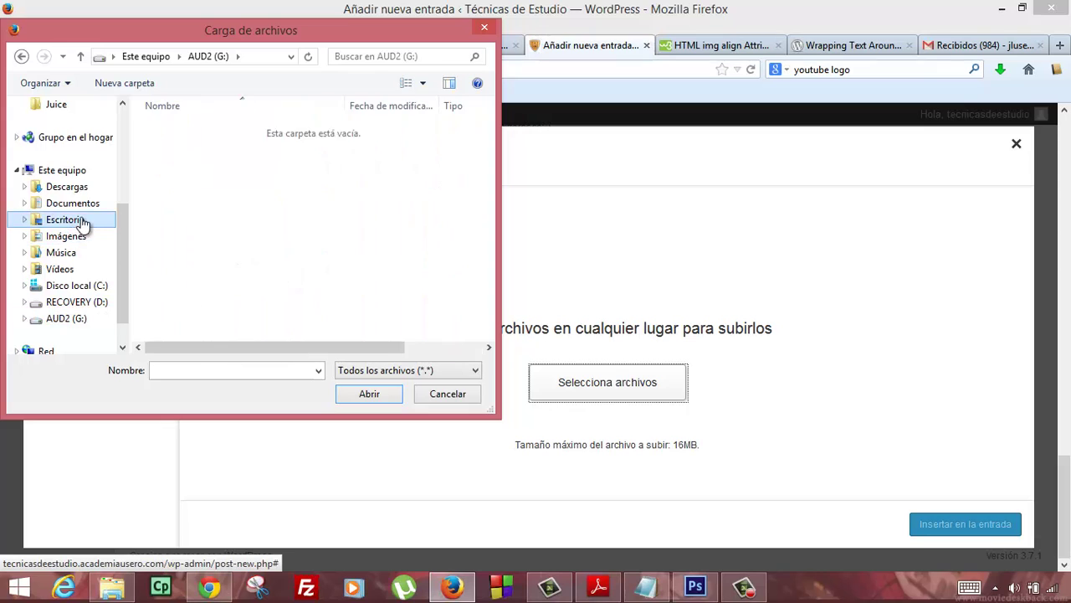
double_click(206, 212)
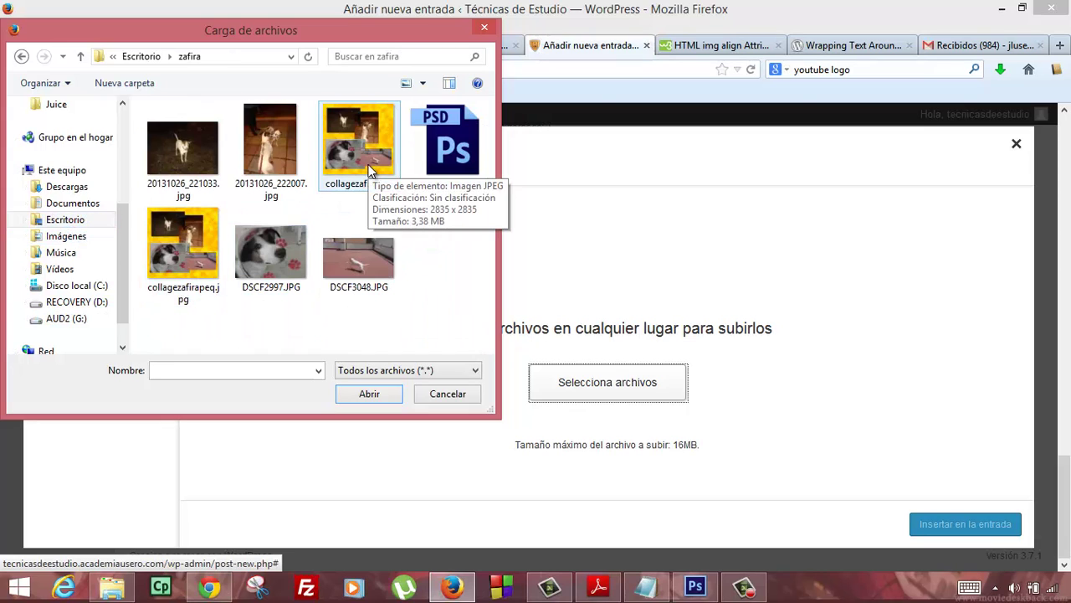
double_click(191, 255)
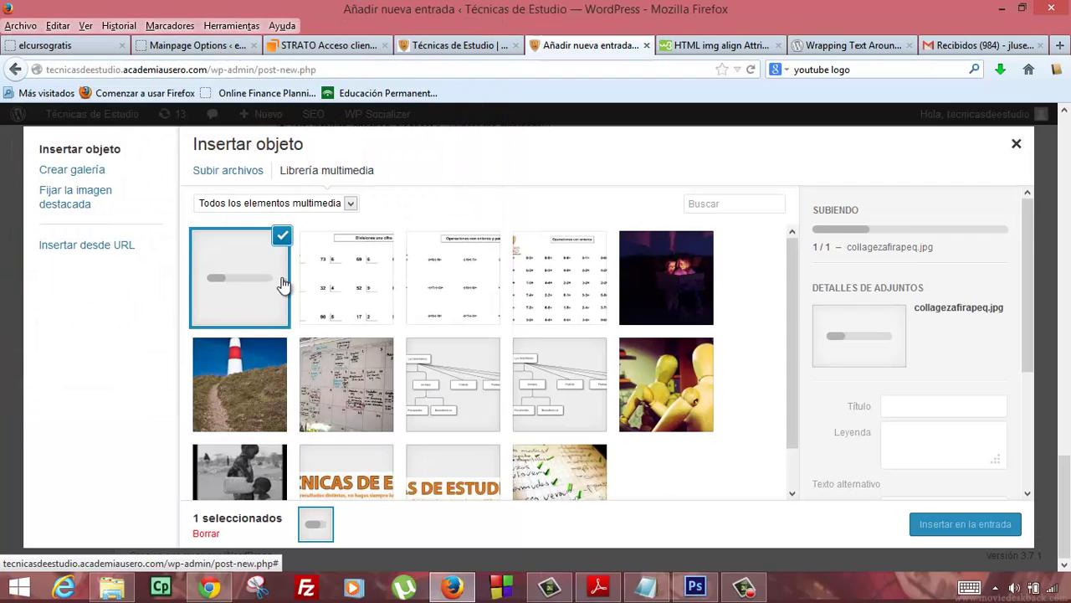
Step: Give the uploaded collage the alternative text "mi perra zafira" and insert it in the post
scroll(902, 484, down, 3)
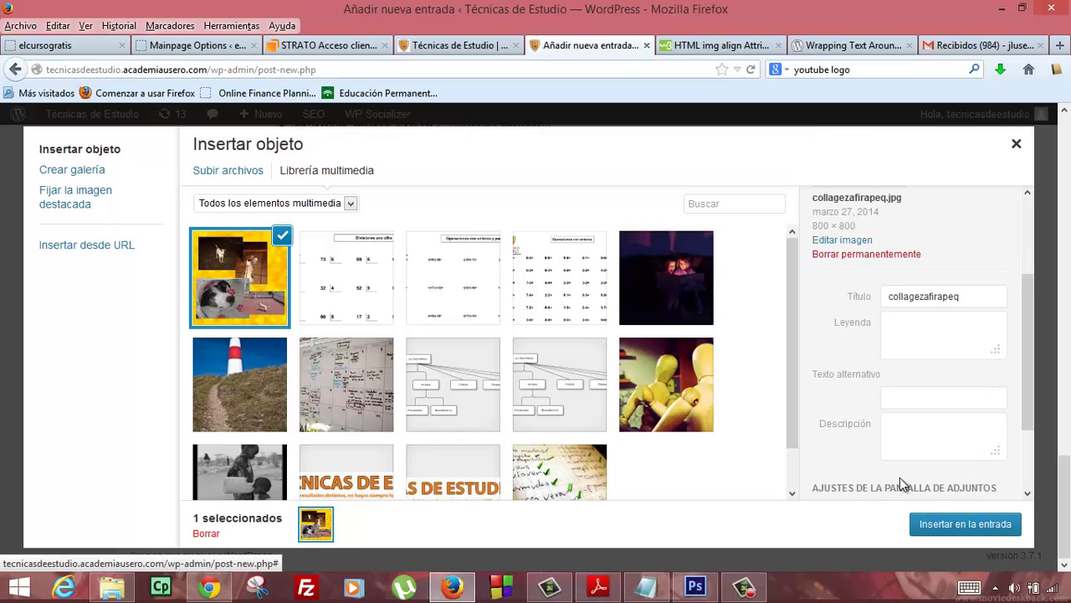
click(910, 396)
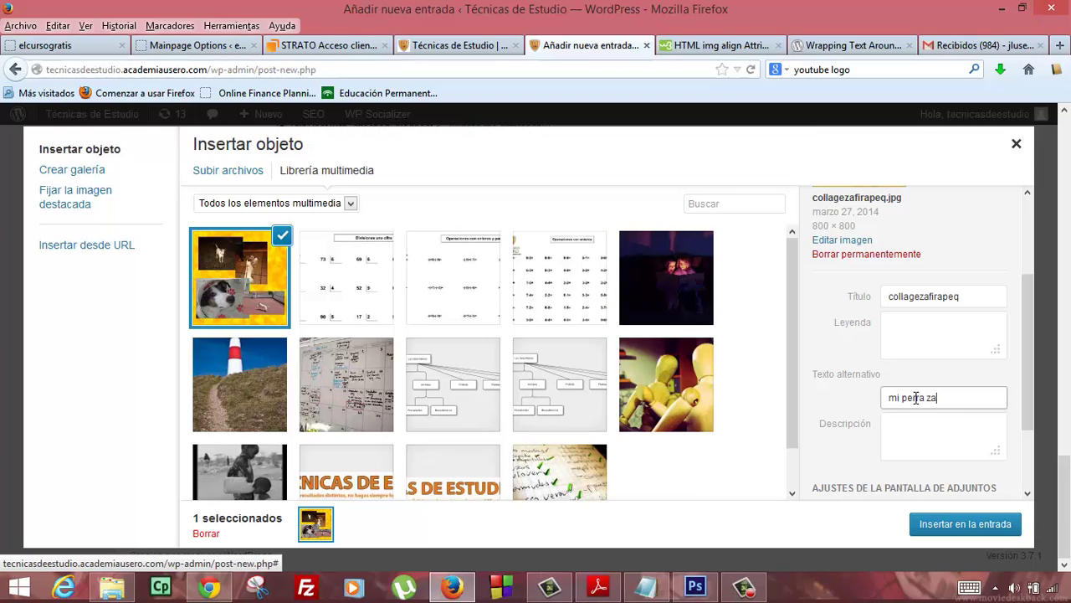
click(948, 525)
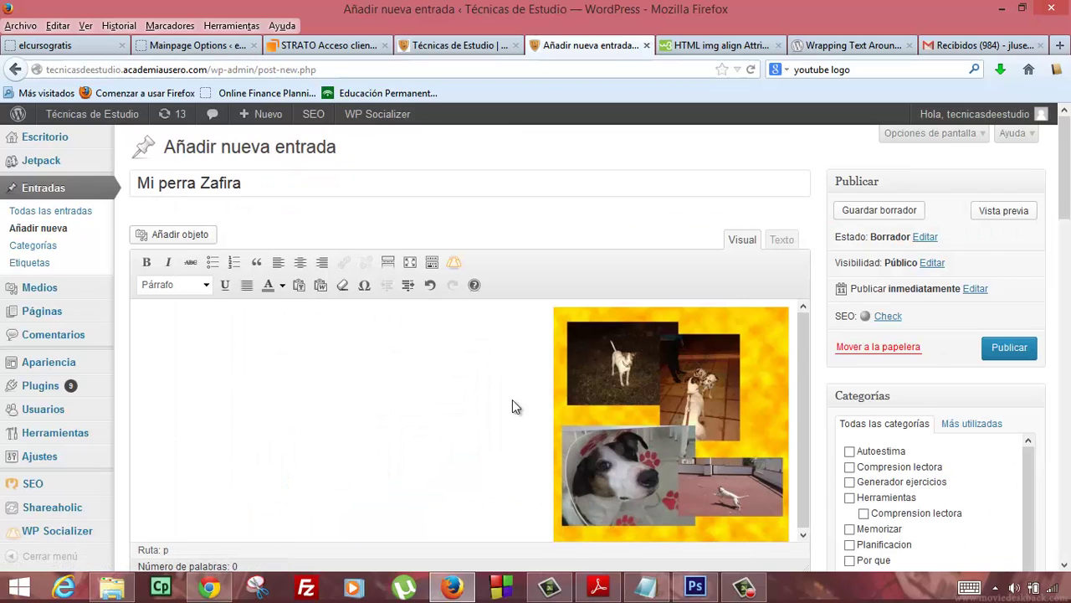
Step: Set the alignment of the collage image in the post to Centrar and update it
click(619, 399)
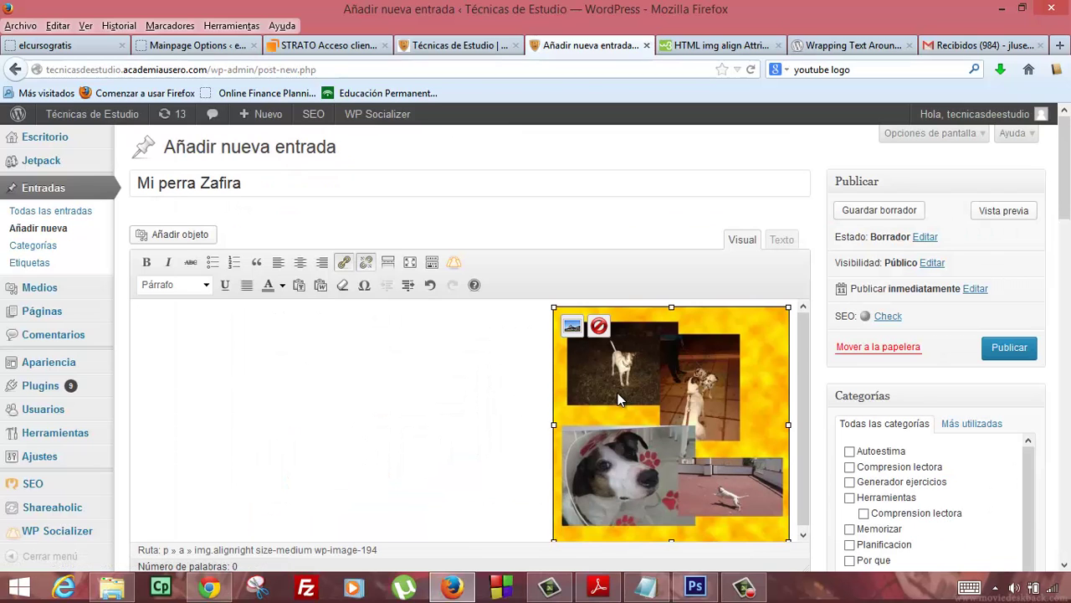
click(571, 326)
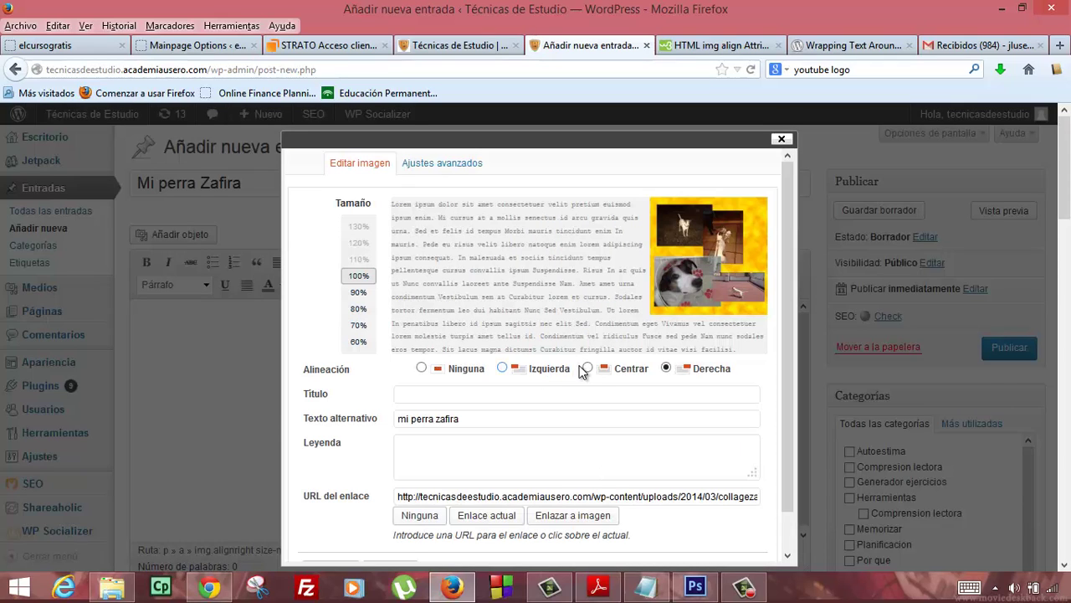
click(588, 367)
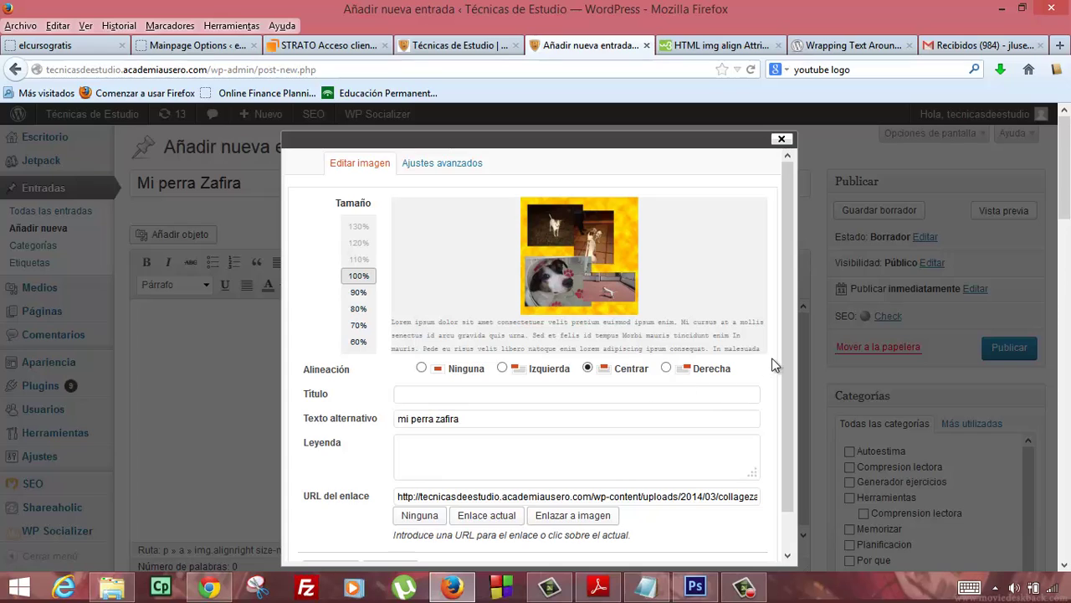
scroll(775, 372, down, 1)
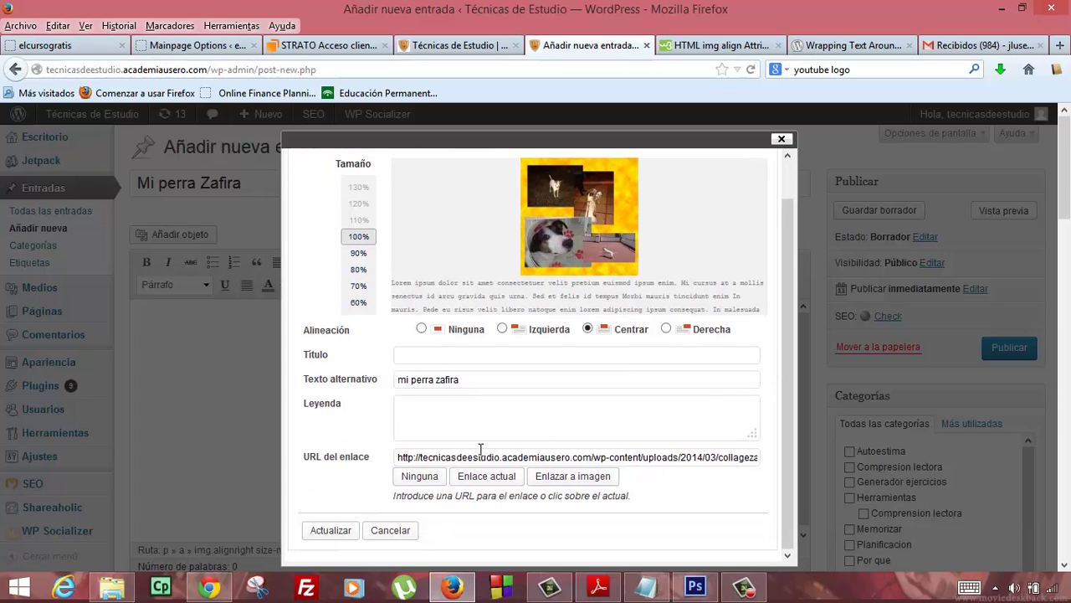
click(331, 530)
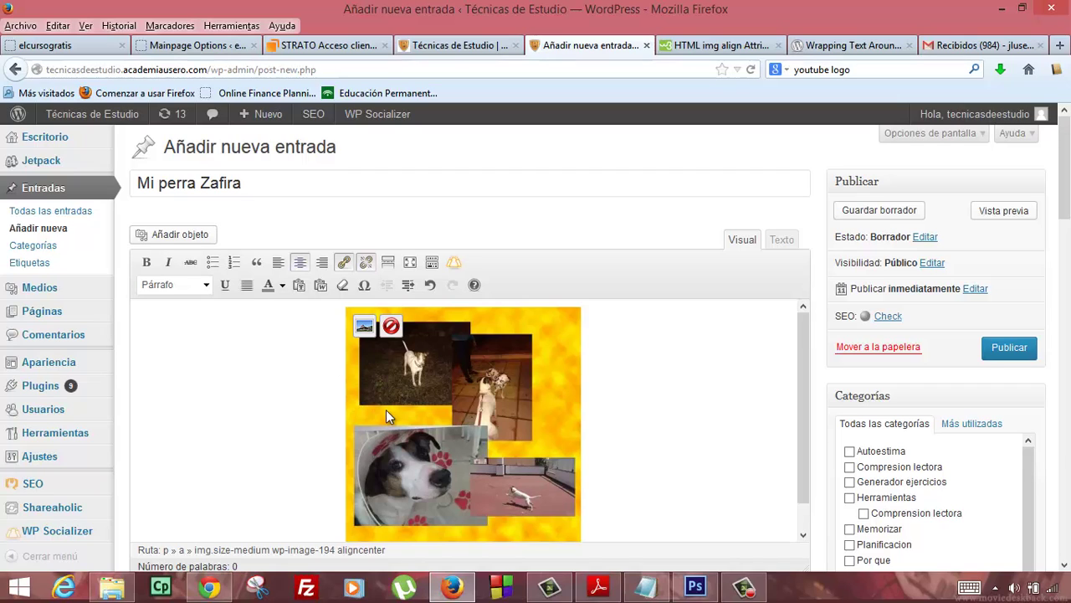
Step: Try to place the text cursor on an empty line above the centred collage in the visual editor
key(Down)
scroll(468, 393, up, 1)
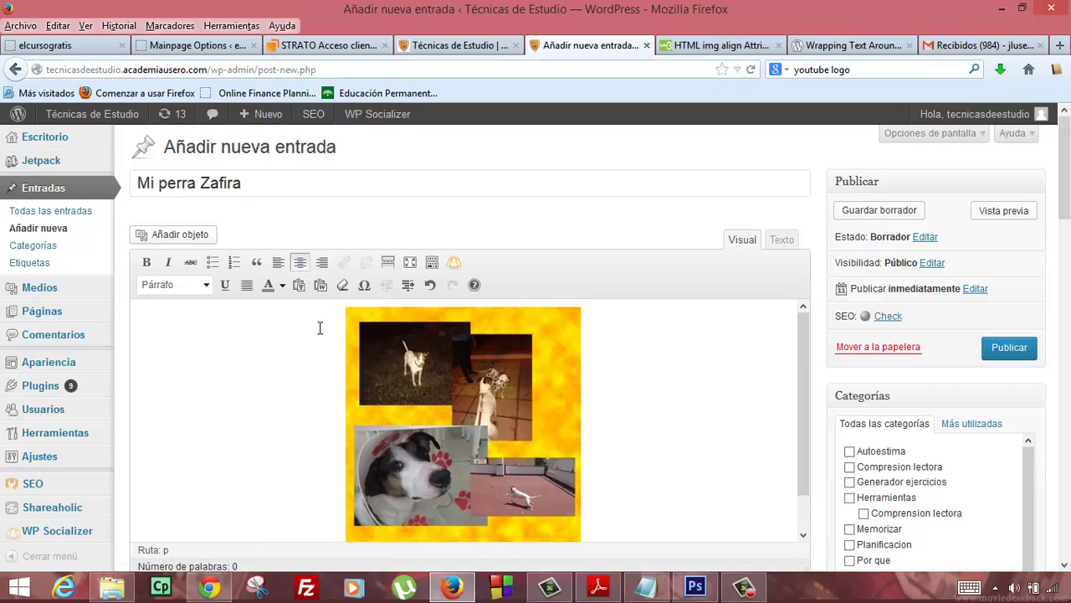
click(343, 312)
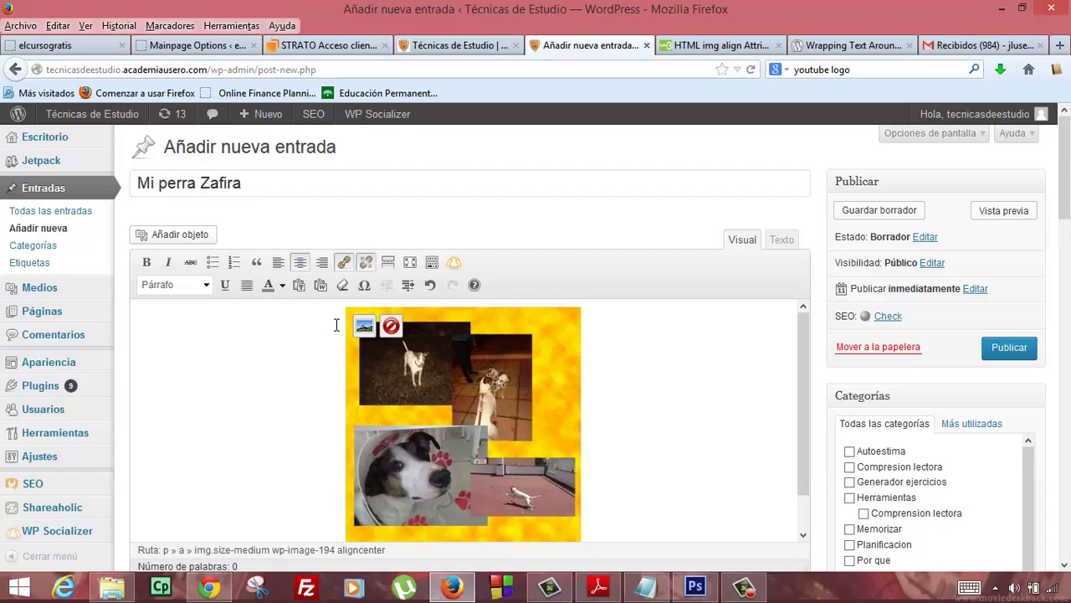
key(Down)
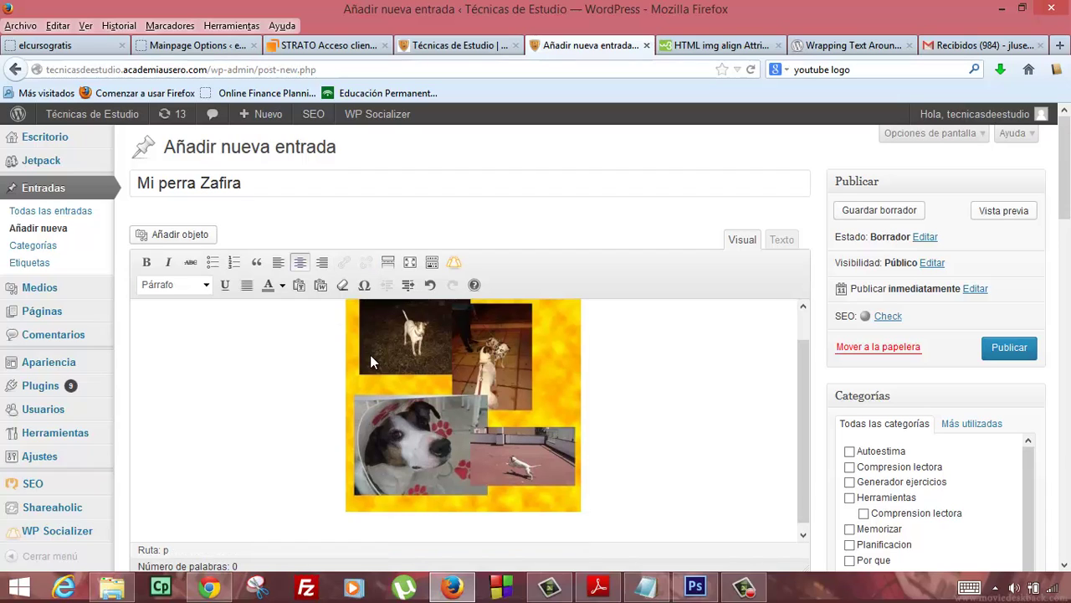
scroll(370, 356, up, 1)
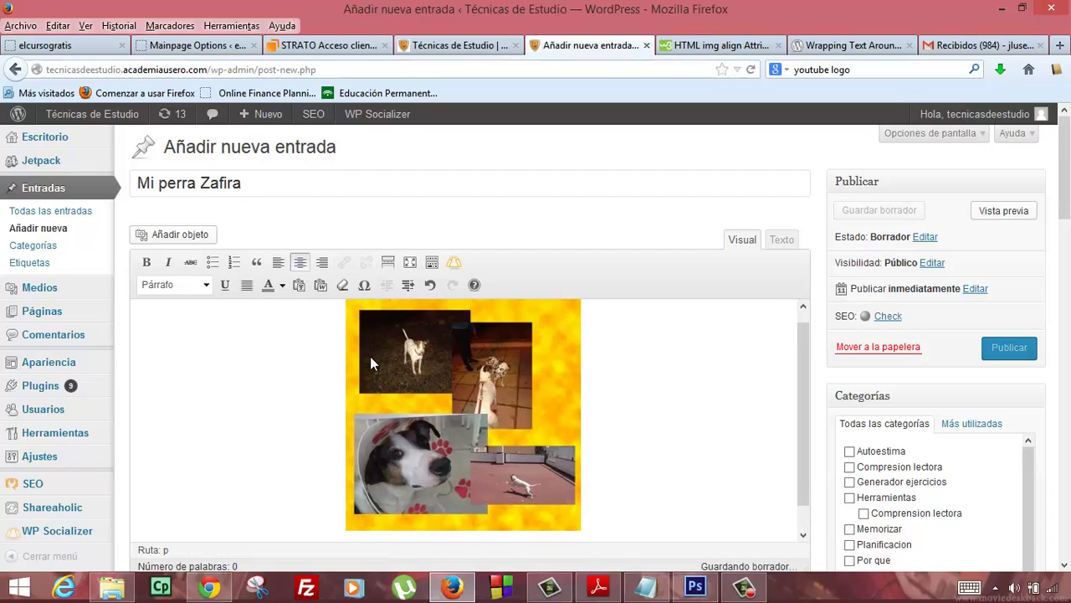
click(338, 308)
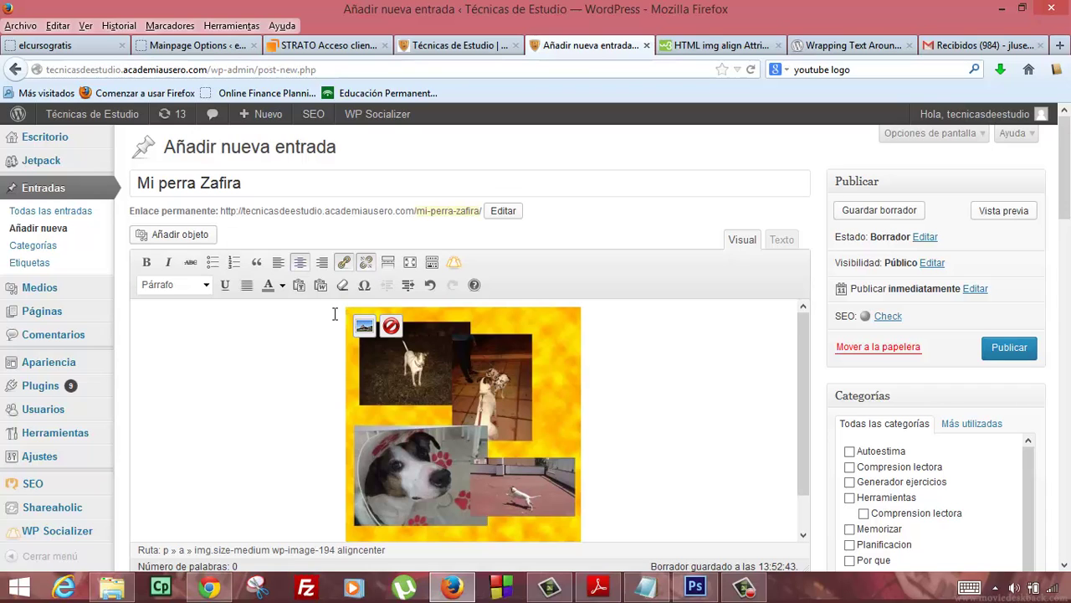
key(Down)
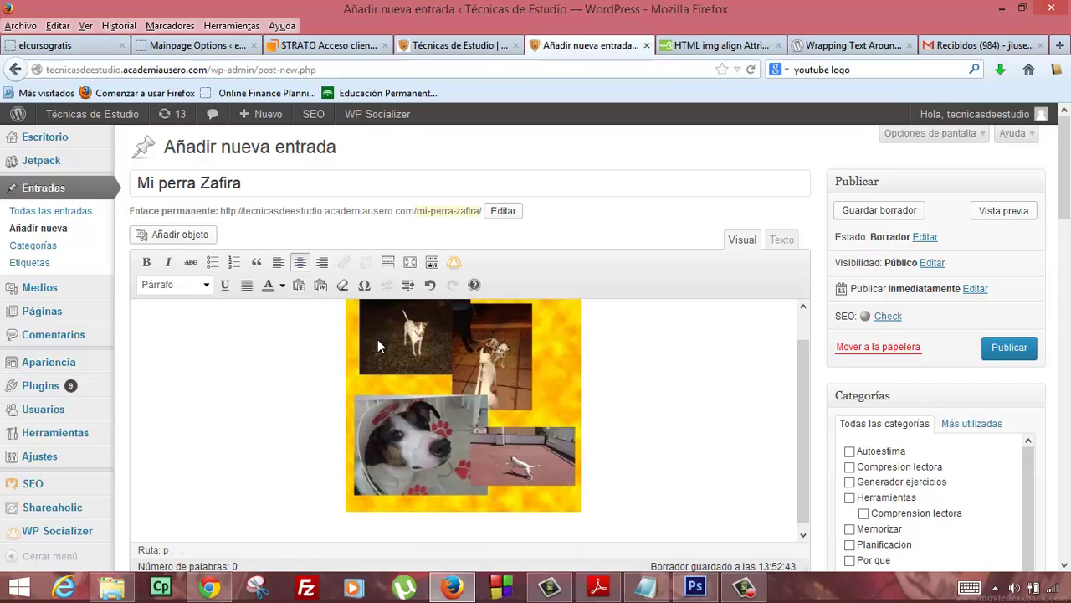
drag(377, 339, 429, 461)
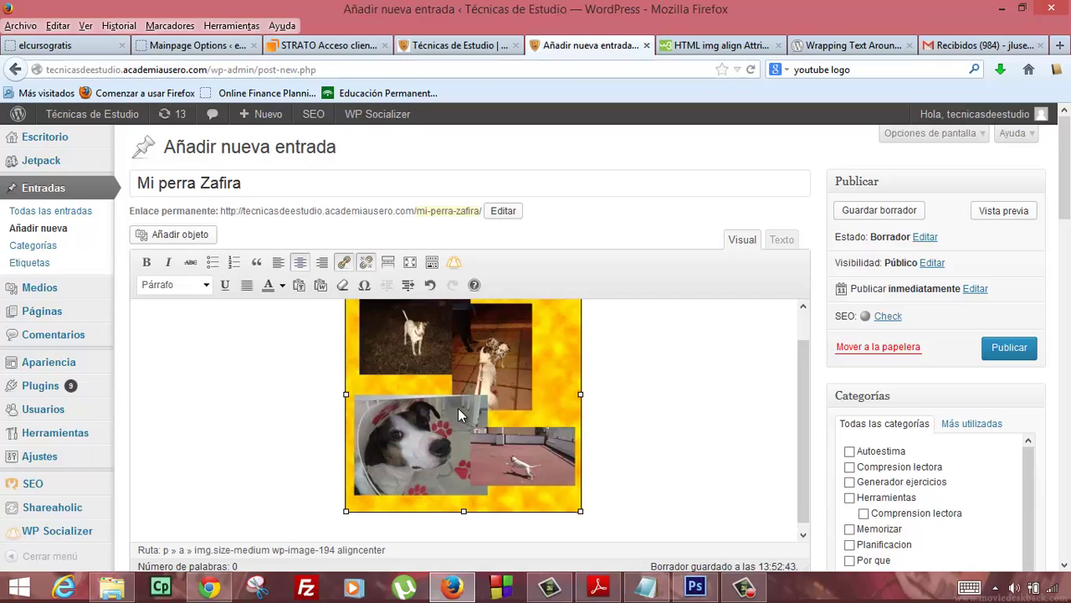
scroll(458, 407, up, 1)
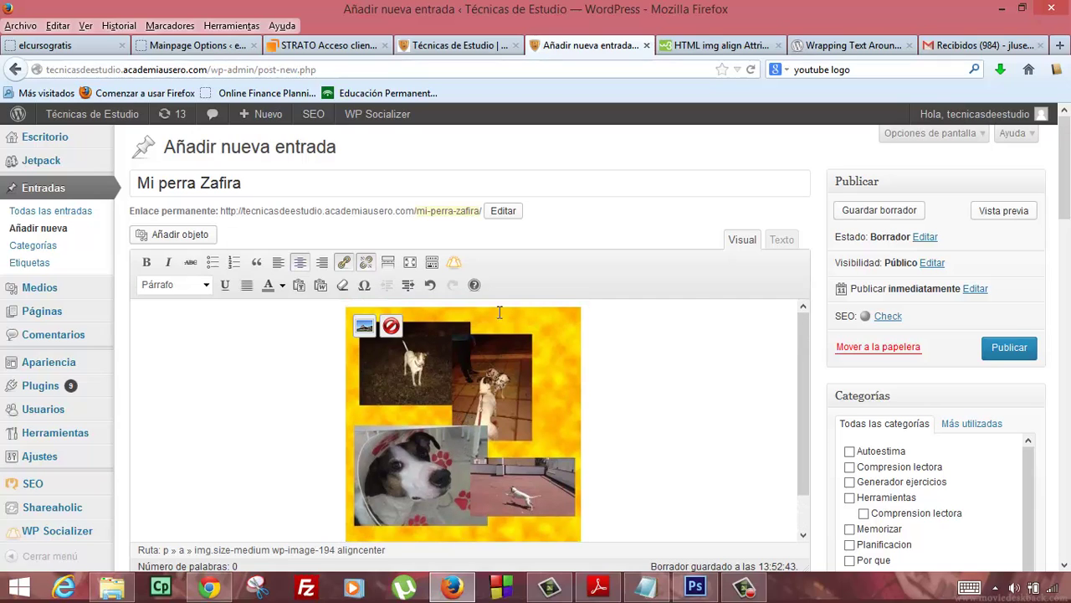
Step: Try to add two blank lines before the image paragraph in the post's HTML code and check them in the visual editor
click(782, 239)
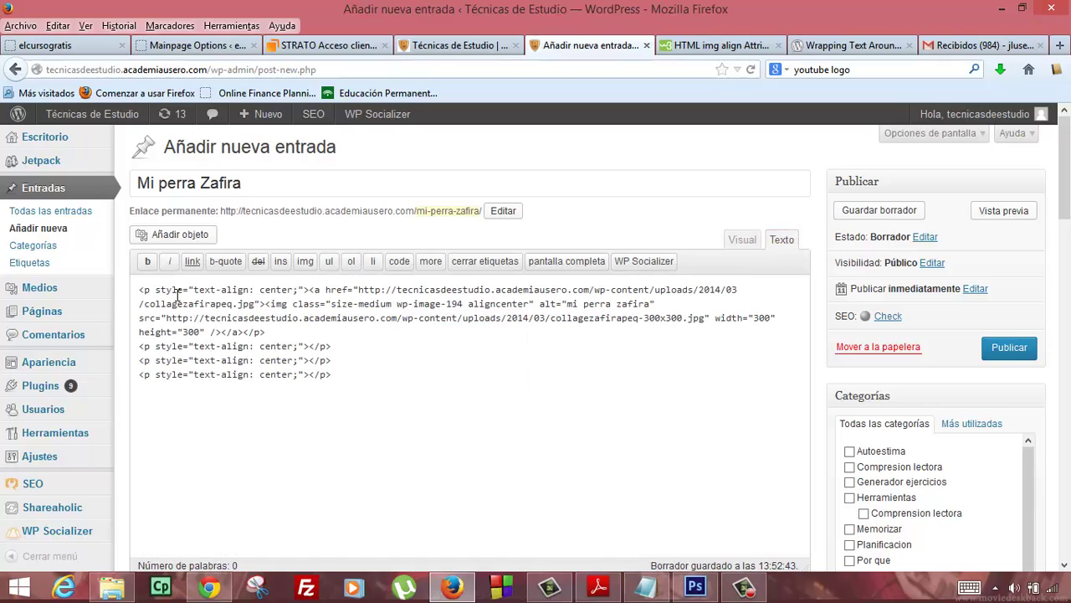
click(140, 289)
key(Return)
key(Return)
key(Up)
key(Up)
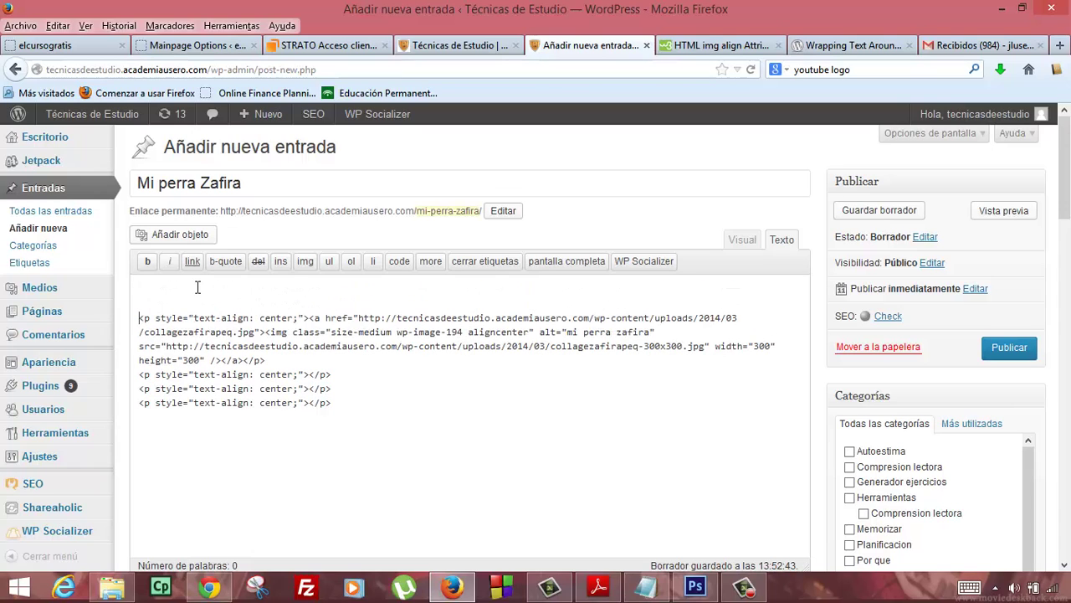
click(742, 240)
key(Down)
key(Down)
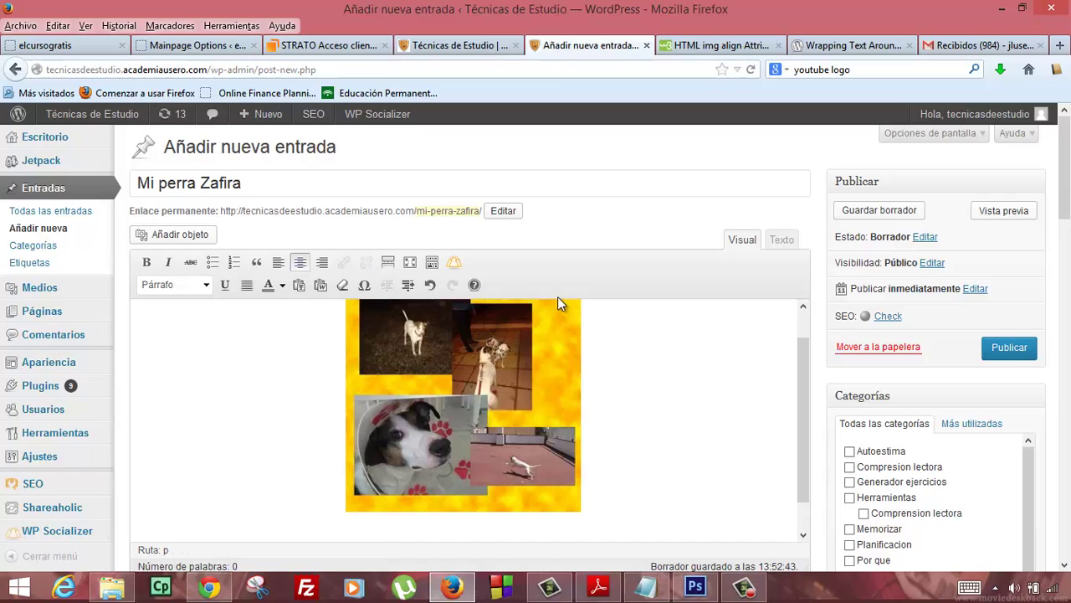
Step: Try to move one empty centred paragraph above the collage in the post's HTML code and check it in the visual editor
click(782, 241)
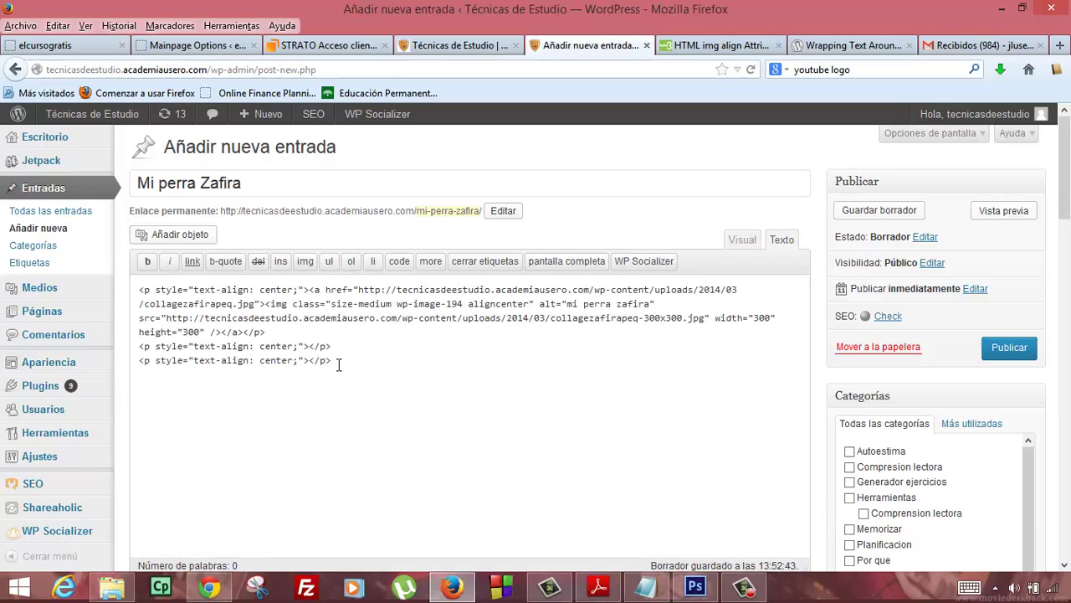
drag(343, 346, 121, 346)
key(ctrl+c)
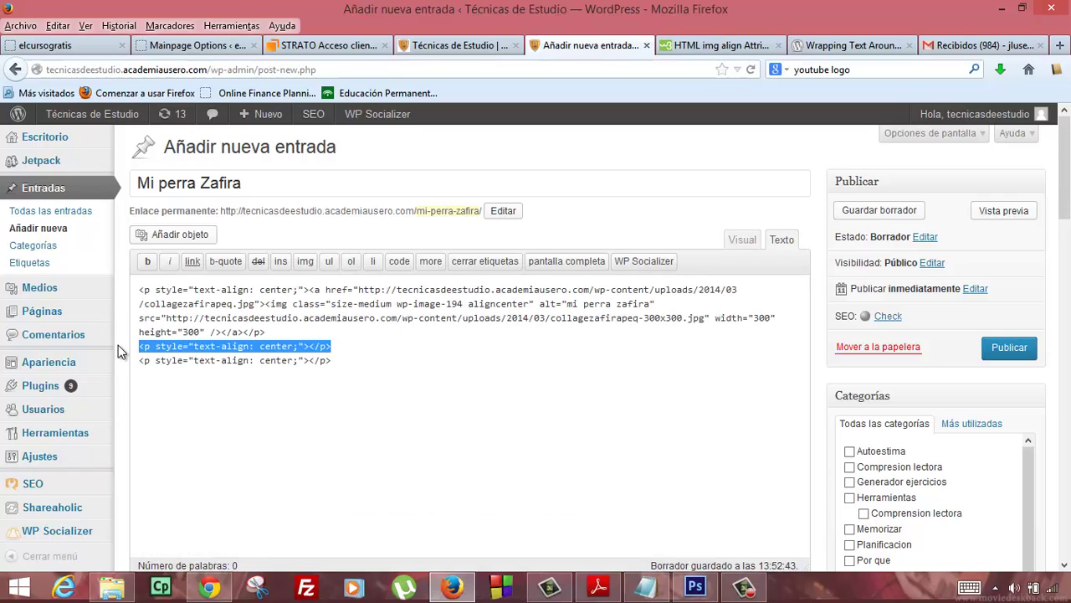
key(BackSpace)
click(138, 290)
key(Return)
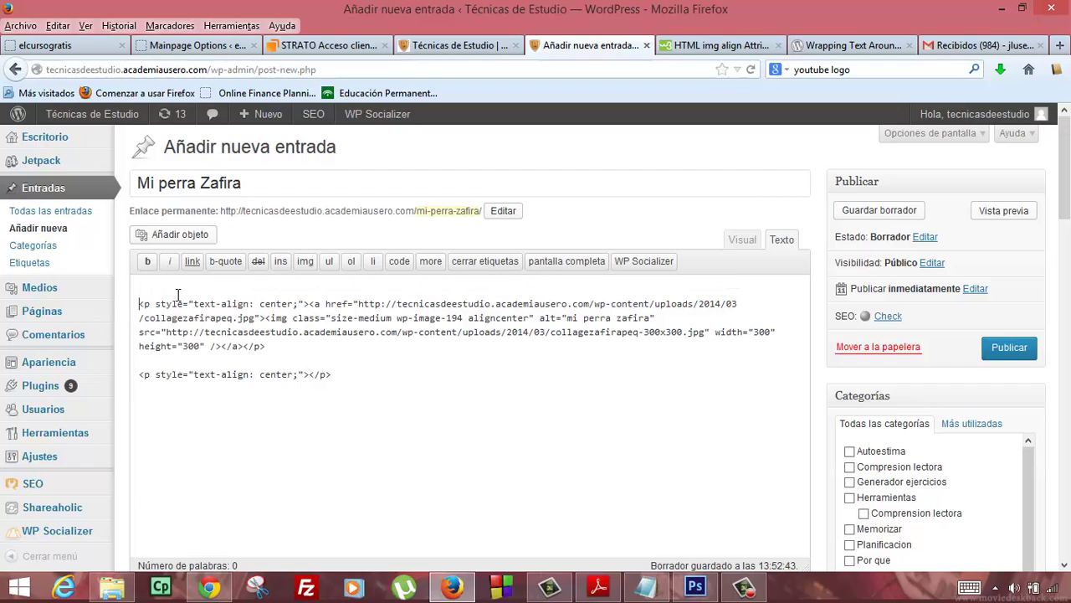
key(ctrl+v)
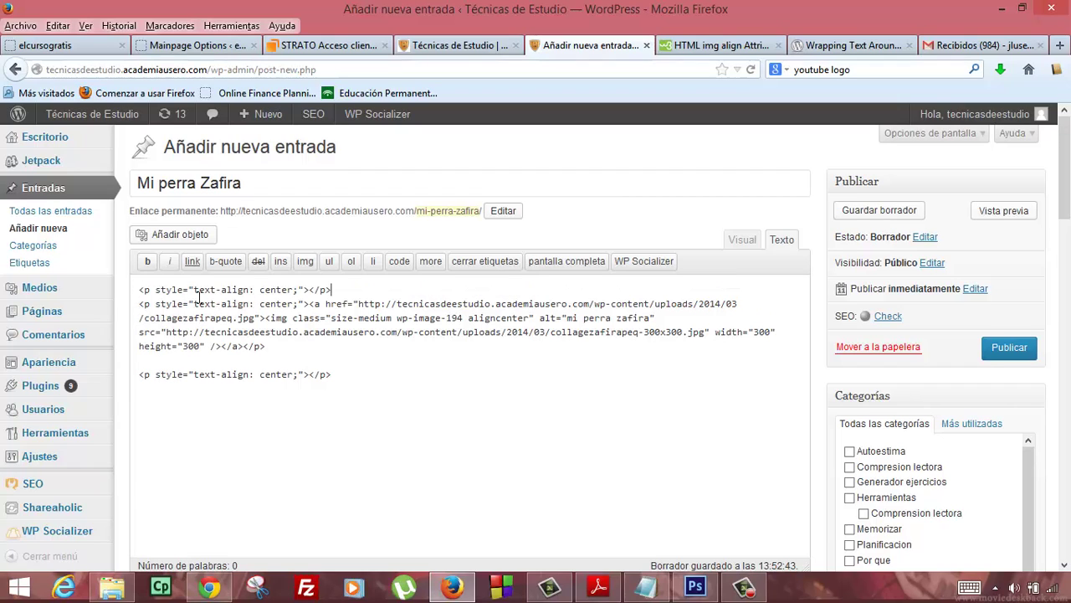
click(727, 240)
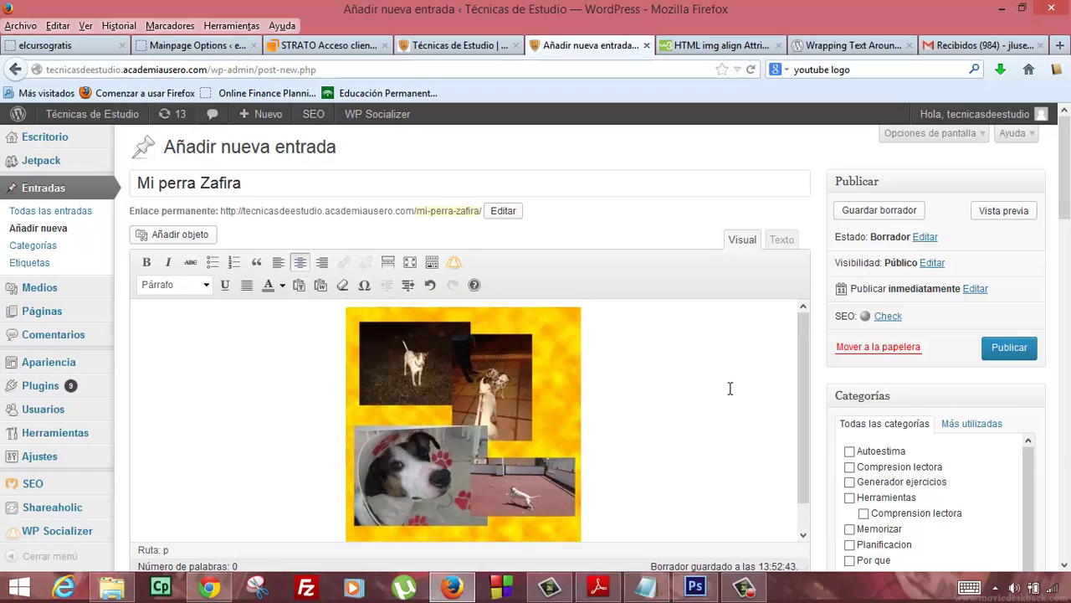
click(461, 318)
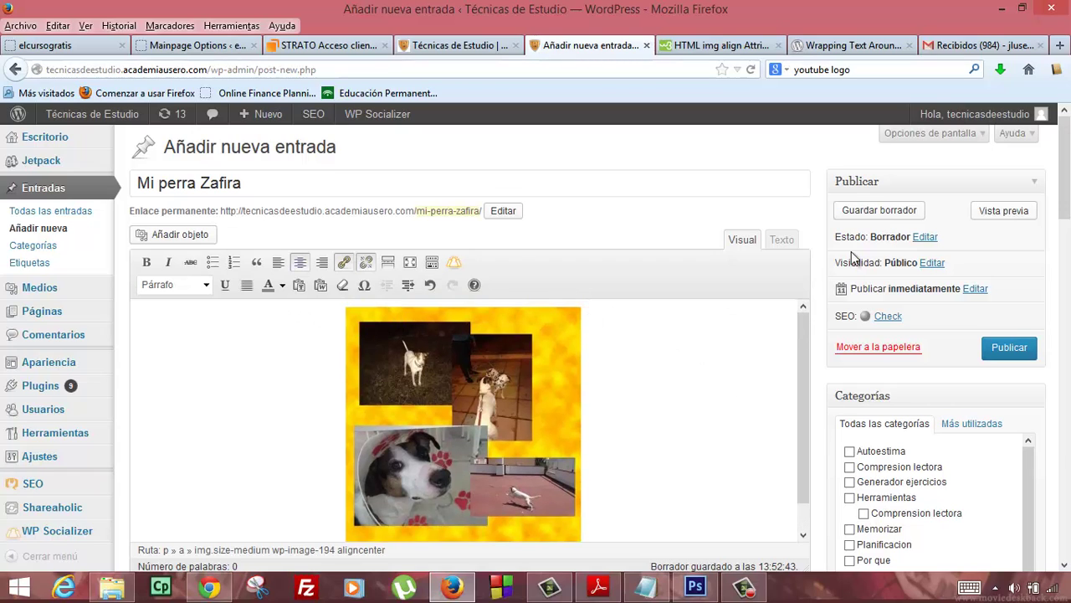
Step: Recheck the post's HTML code, then try entering the test text "adad" beside the collage in the visual editor and erase it
click(785, 242)
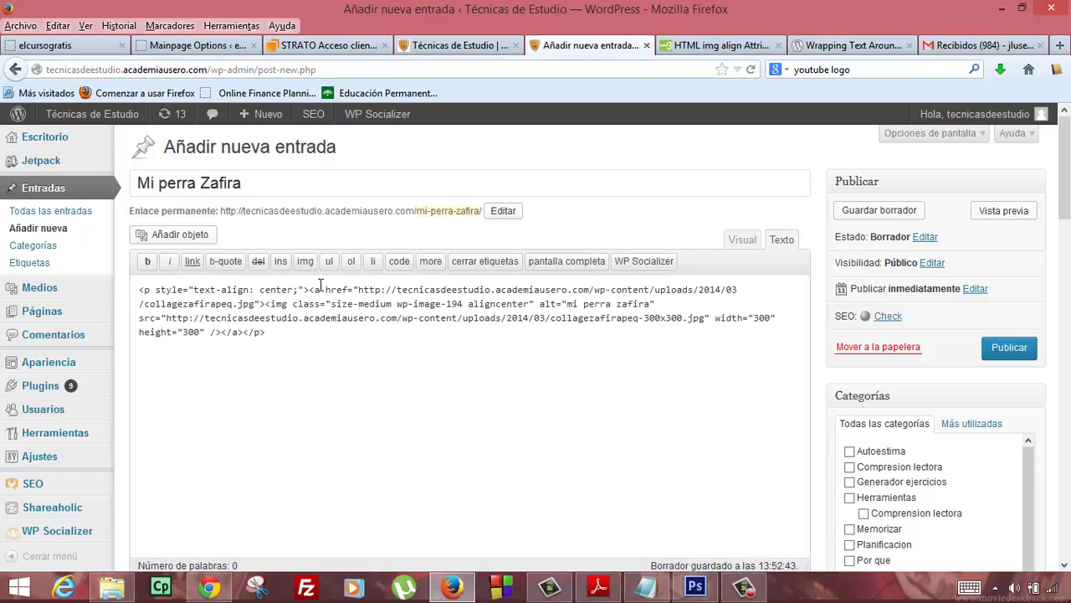
scroll(309, 341, down, 5)
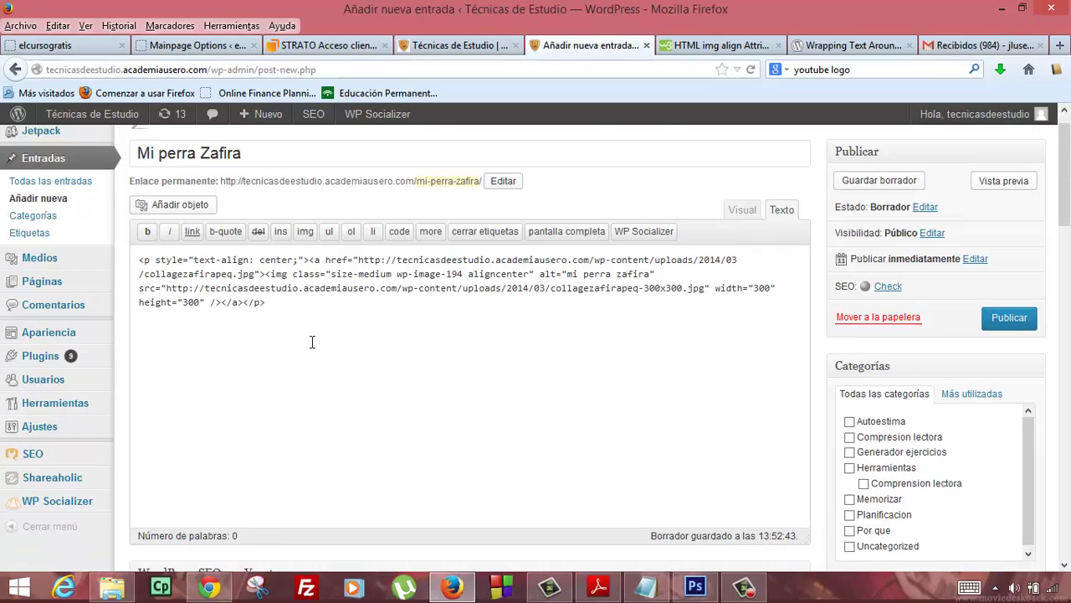
scroll(311, 342, up, 5)
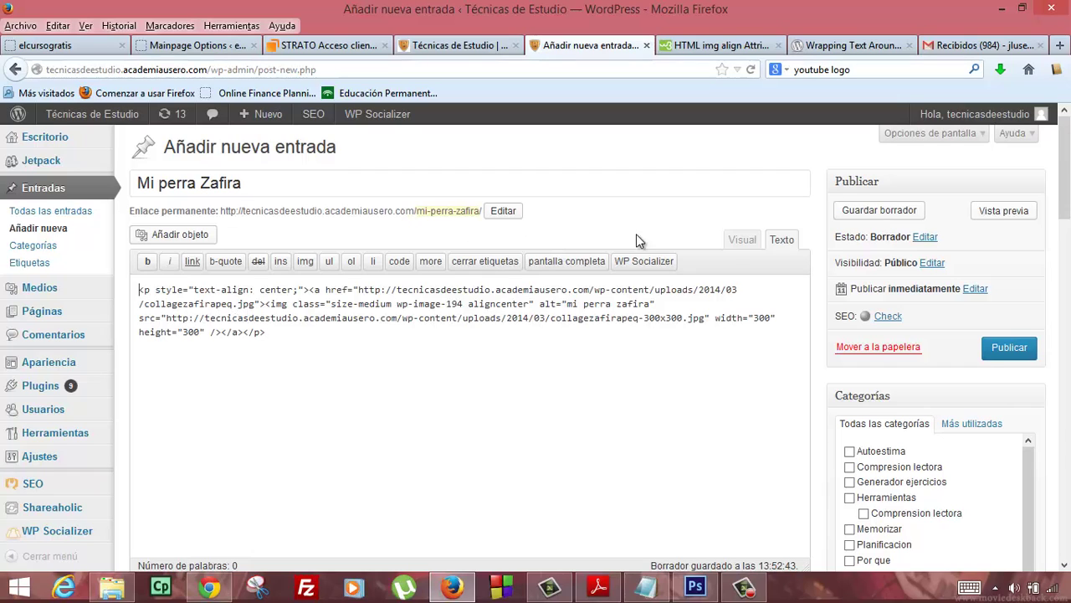
click(740, 239)
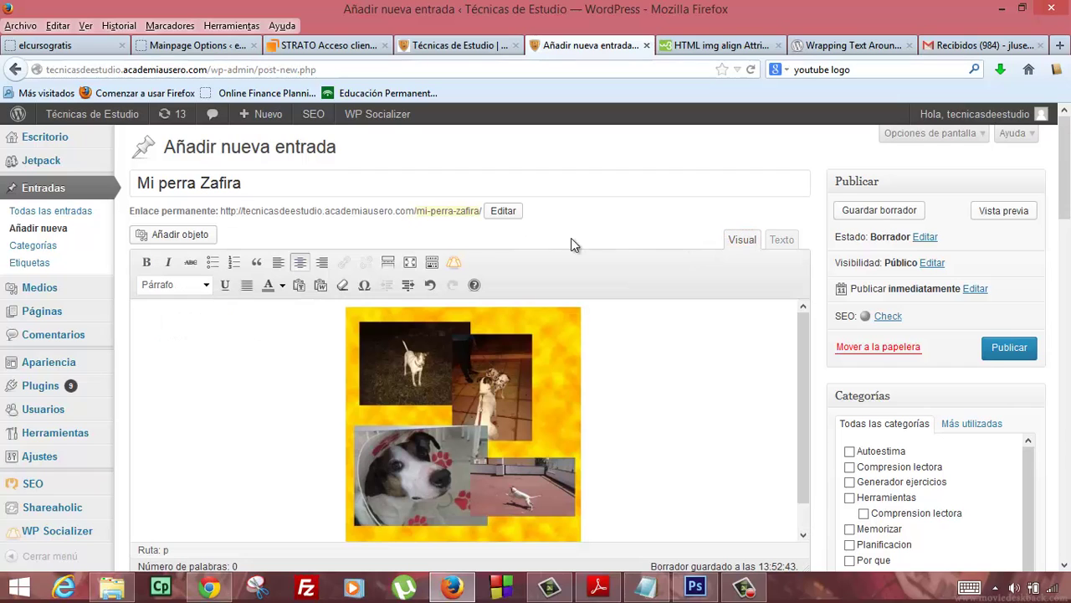
click(345, 310)
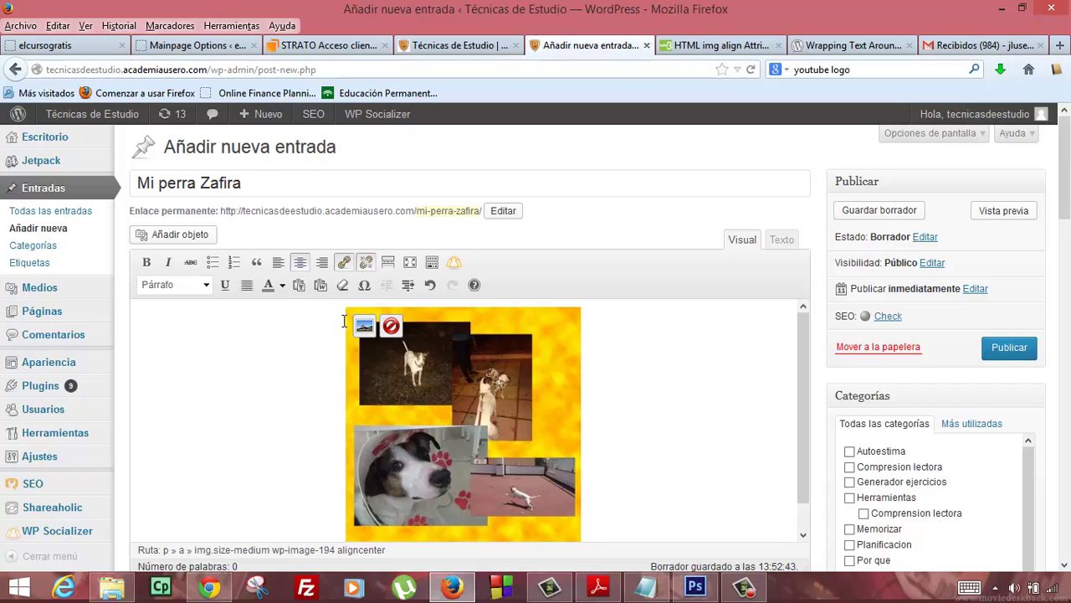
key(Right)
text(adad)
key(BackSpace)
key(BackSpace)
key(BackSpace)
key(BackSpace)
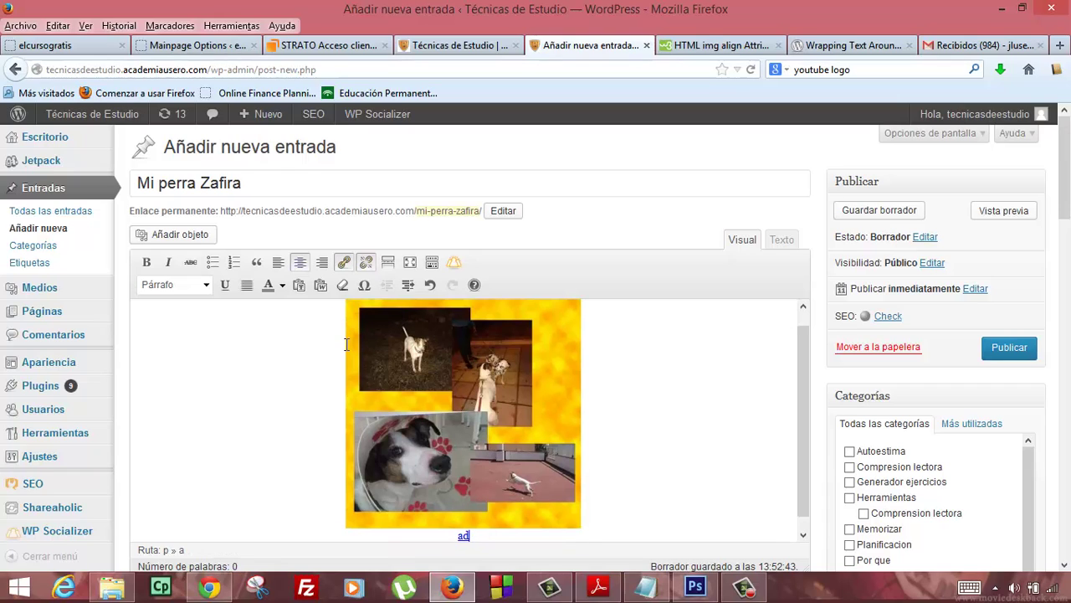
Step: Try the sentence "Esta es mi perra Zafira." on a new line below the collage and delete it
key(Return)
text(E)
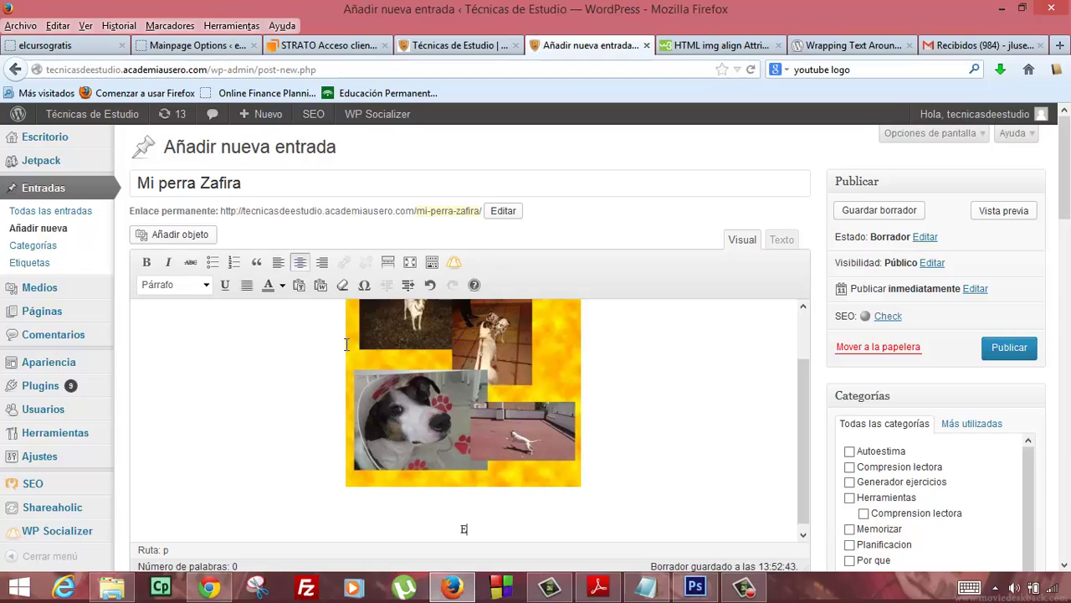
text(sta es mi perra Zafira.)
key(shift+Home)
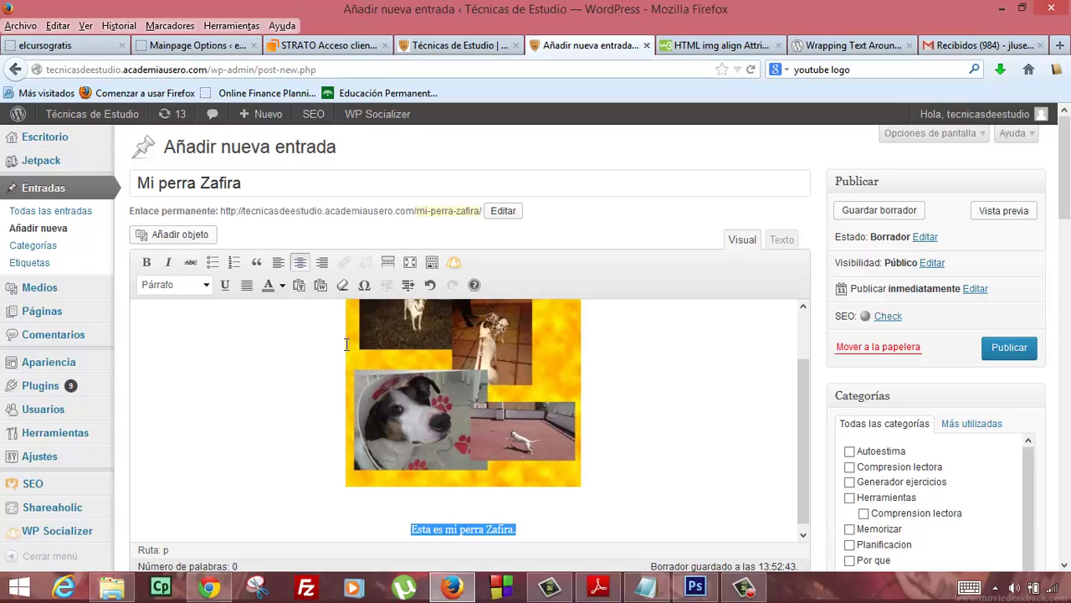
key(BackSpace)
key(BackSpace)
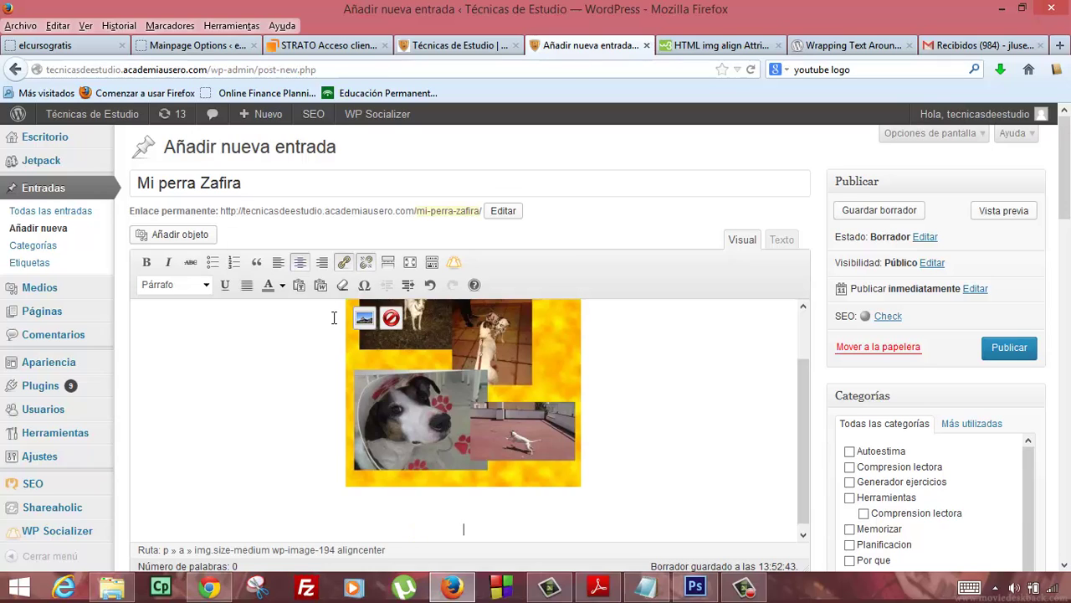
Step: Insert the line "Esta es mi perra Zafira." above the image paragraph in the HTML code and return to the visual editor
scroll(333, 315, up, 1)
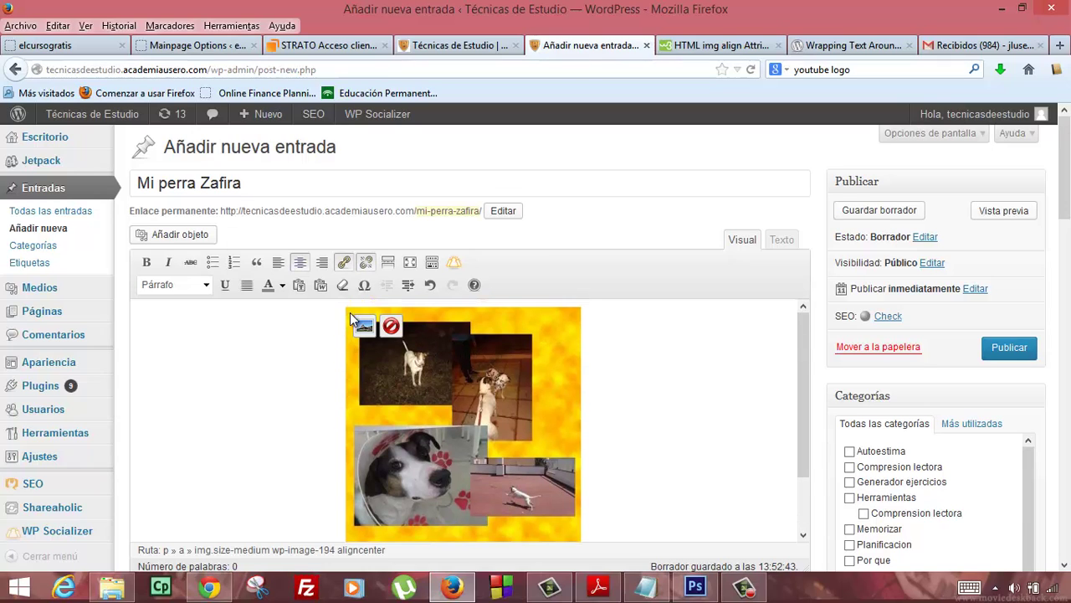
click(782, 240)
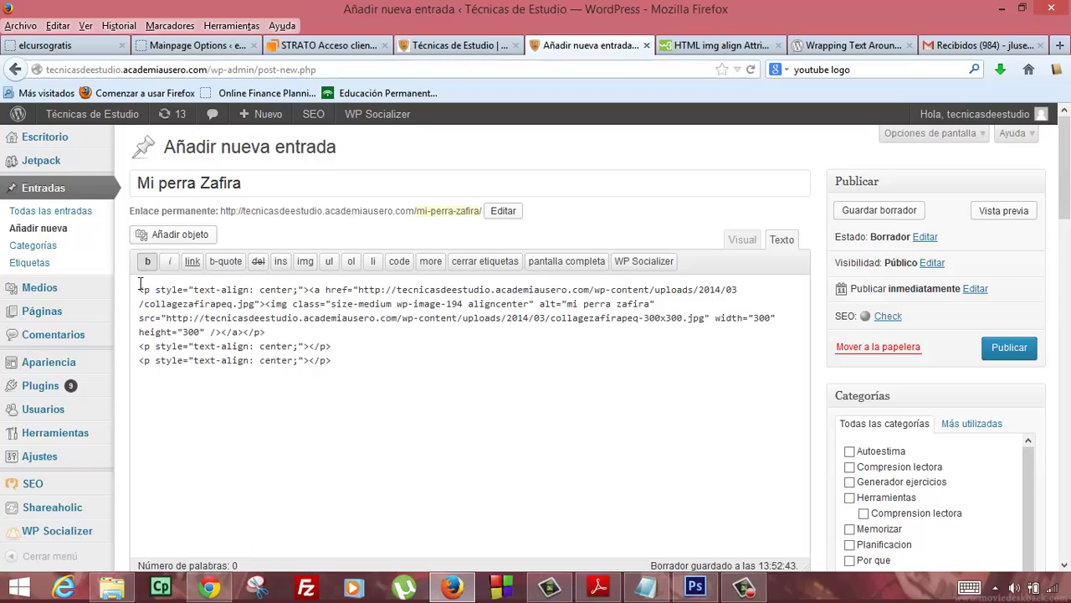
key(Return)
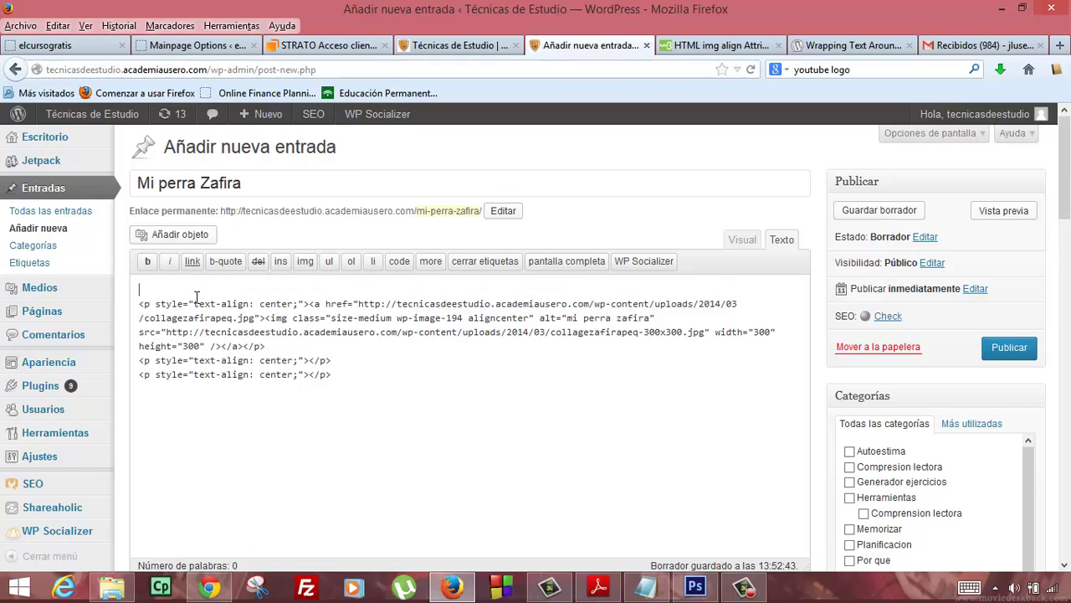
text(Esta es mi perra Zafira.)
click(741, 240)
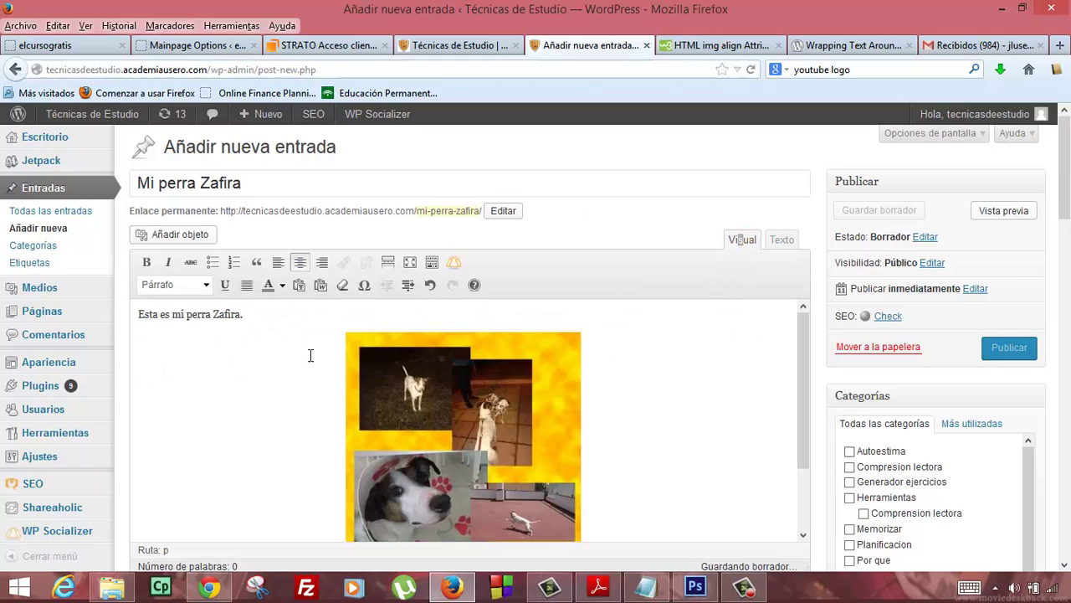
Step: Continue the text above the collage with "Si quieres descargarte esta foto en grande para imprimirla, haz clic sobre ella."
click(272, 318)
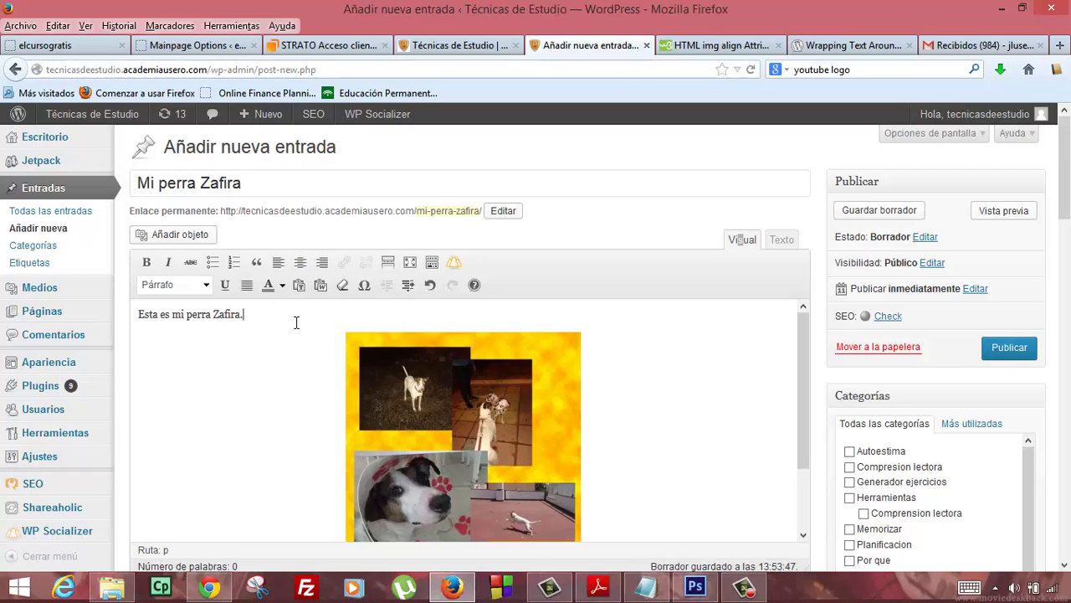
text(S iqu)
text(uieres des)
text(cargarte esta foto en g)
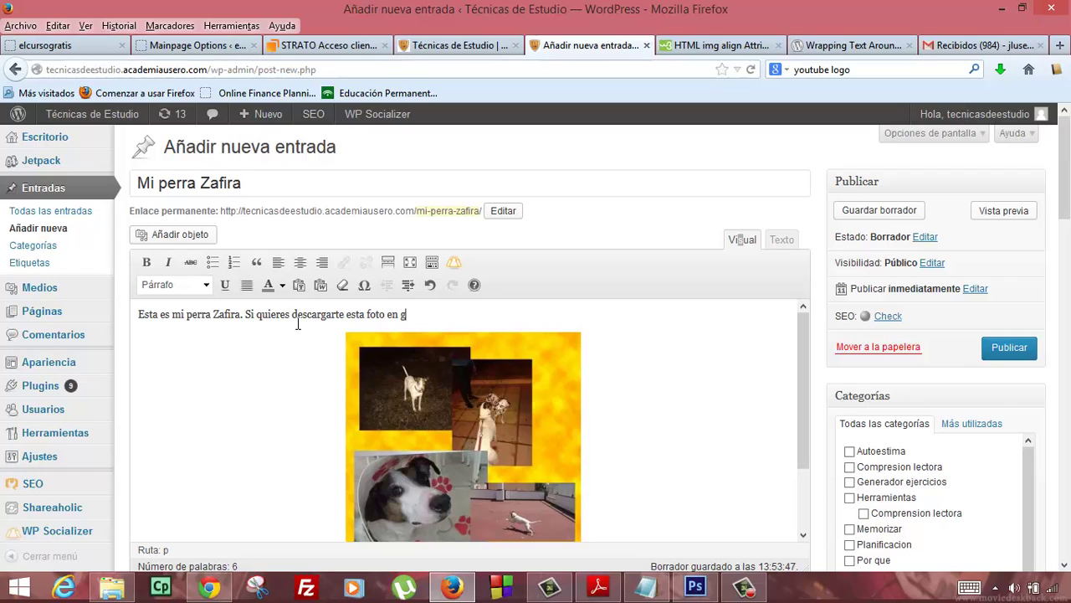
text(rande para imprimir)
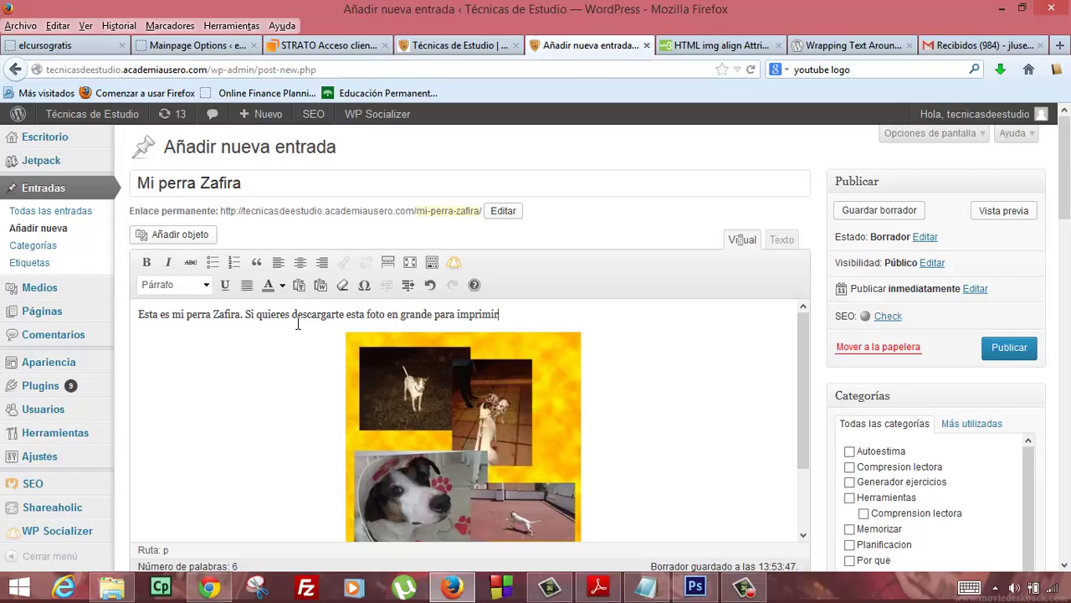
text(az clic sobre ella.)
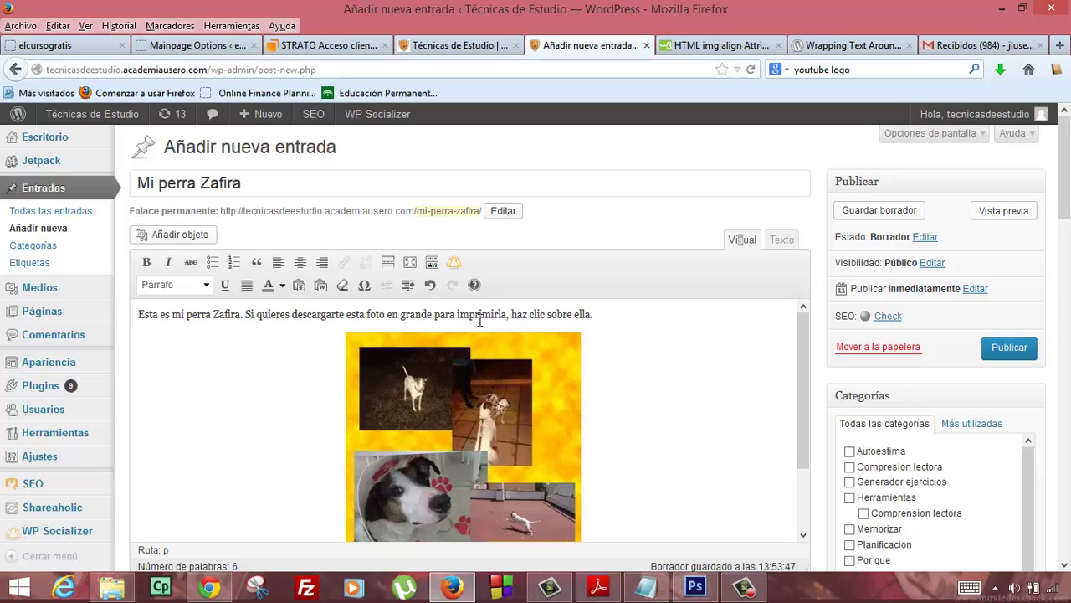
Step: Replace the closing words "haz clic sobre ella" with "descarga la foto en tamaño completo" and publish the post
drag(549, 314, 592, 314)
text(aquí)
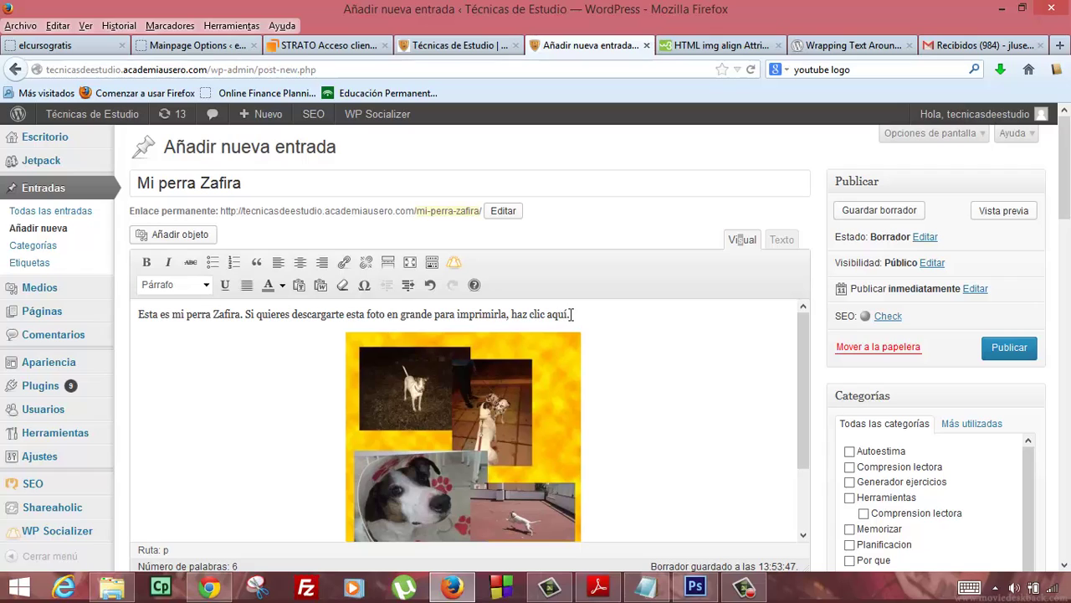
drag(568, 314, 513, 314)
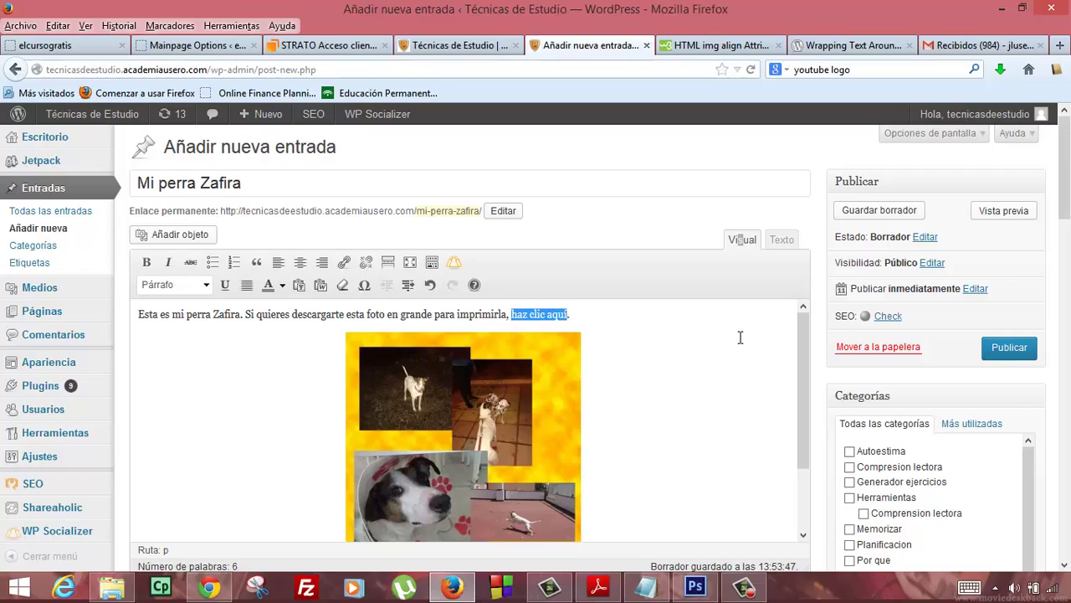
text(descarga la foto)
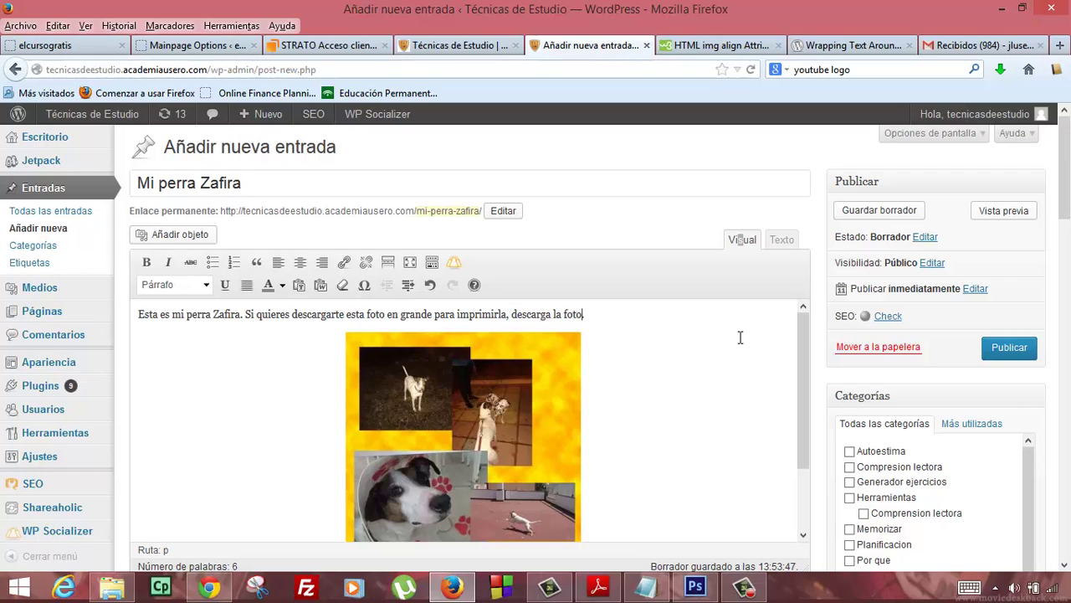
text( en tamaño completo.)
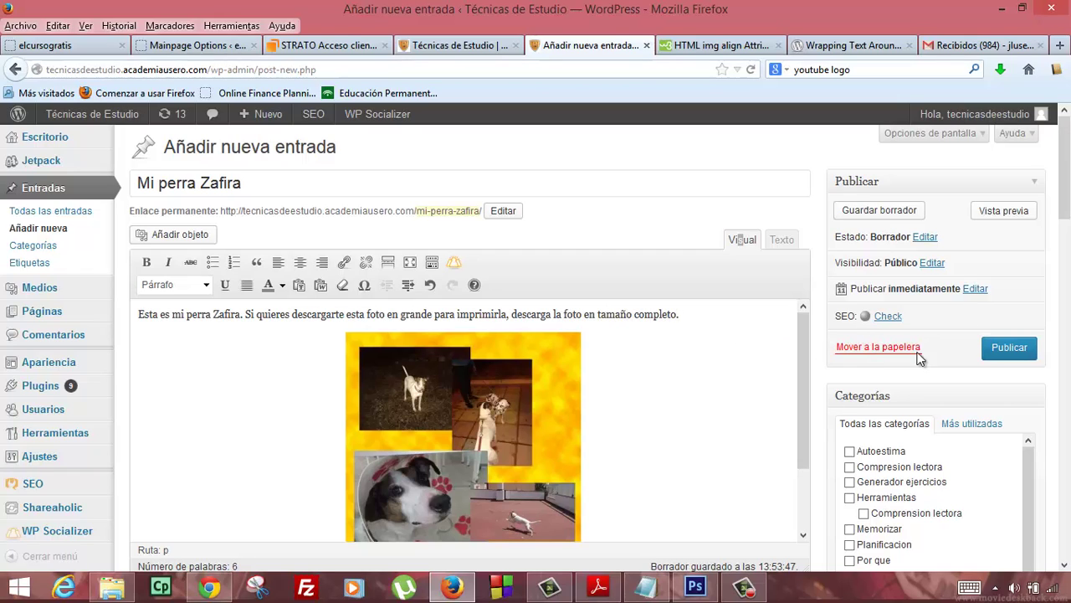
click(988, 357)
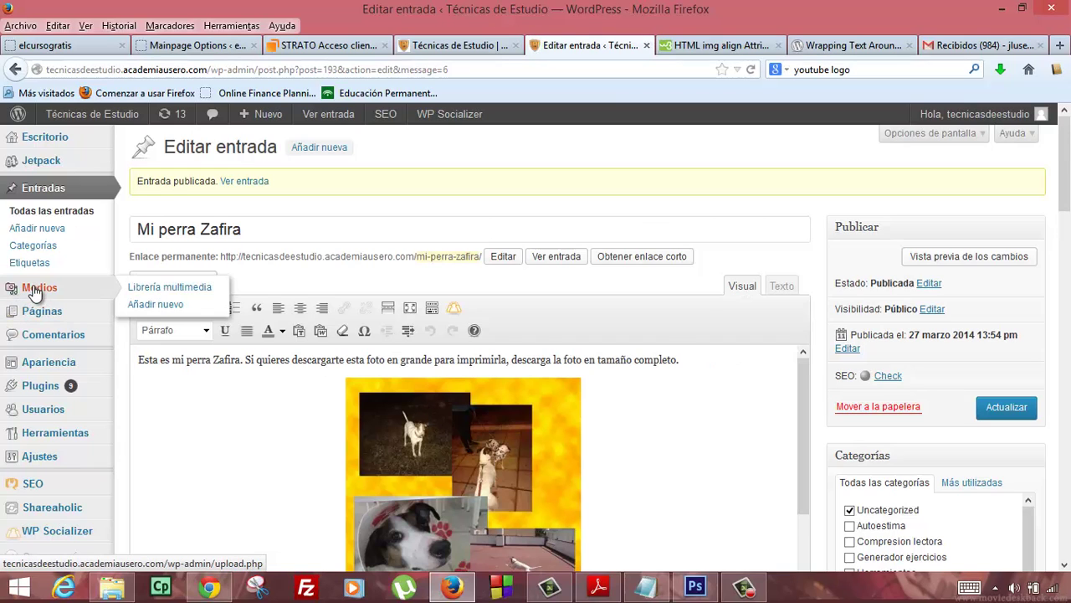
Step: Upload the full-size image collagezafira.jpg from the zafira folder to the media library
click(35, 292)
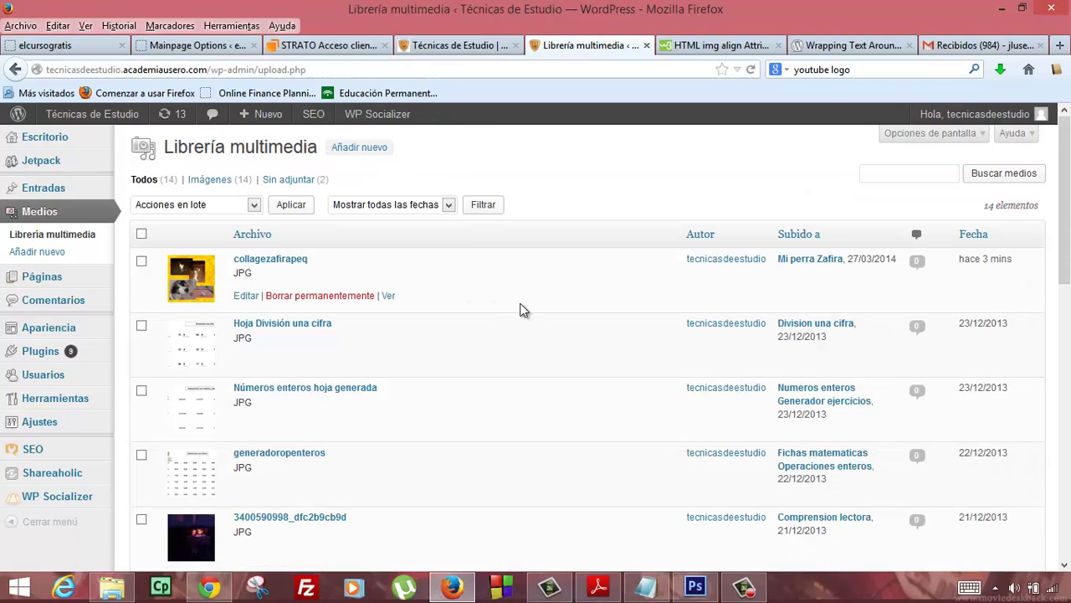
mouse_move(380, 359)
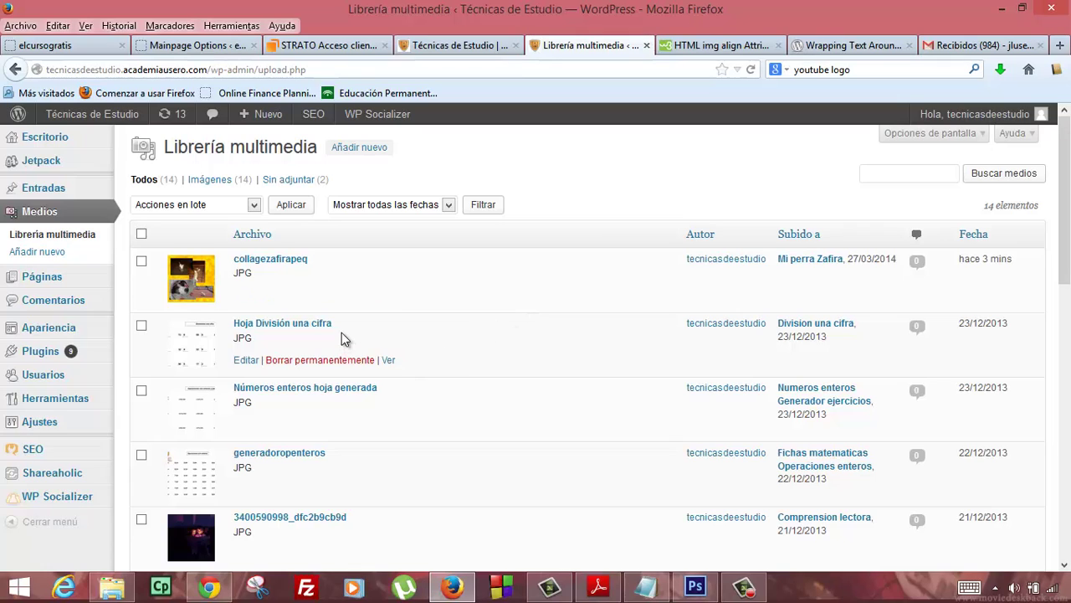
click(374, 151)
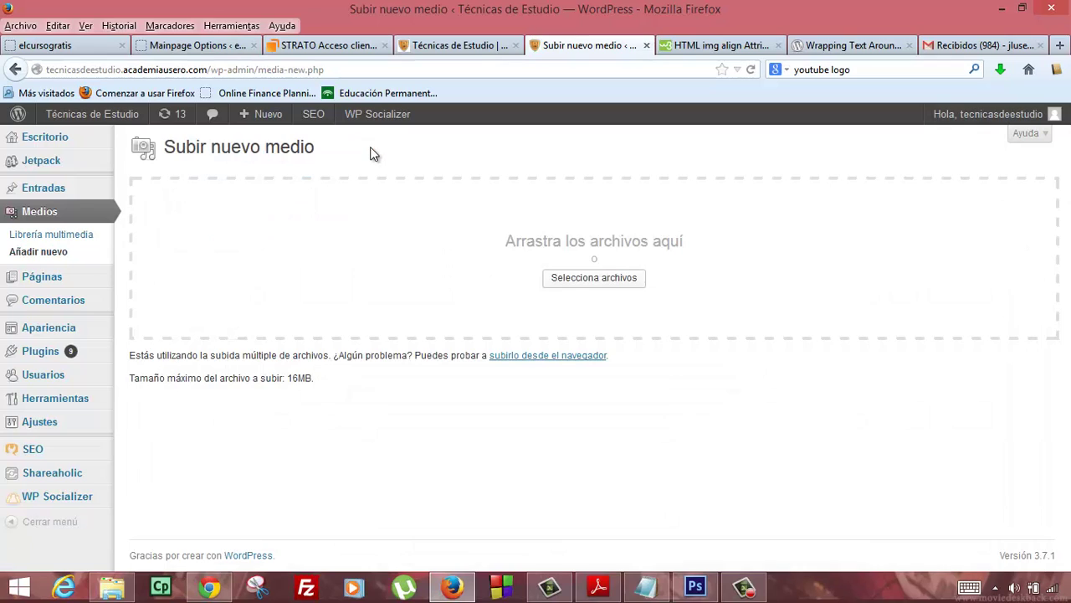
click(614, 284)
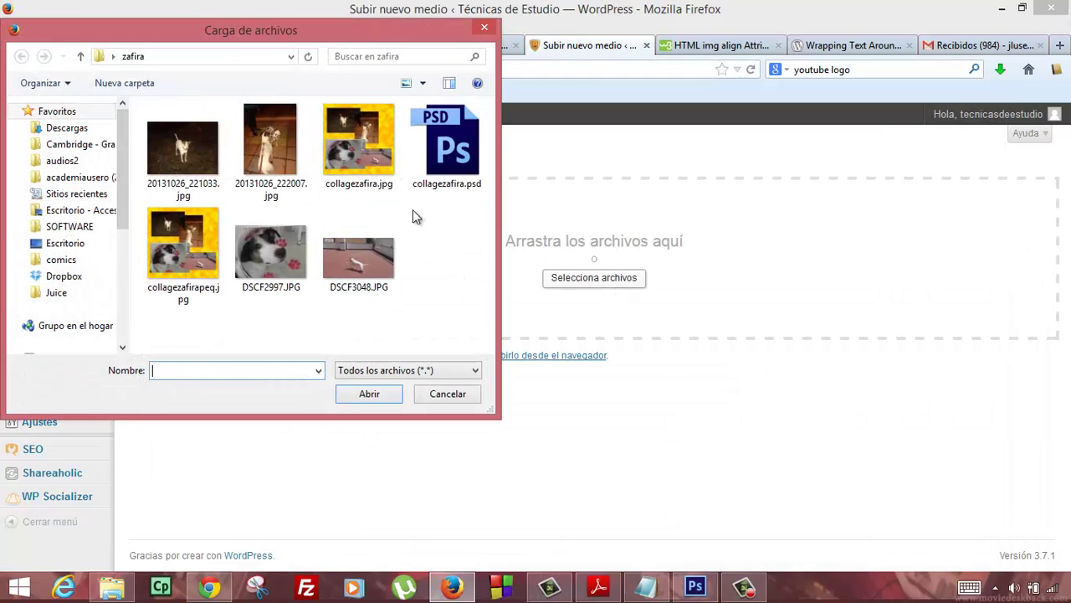
double_click(375, 160)
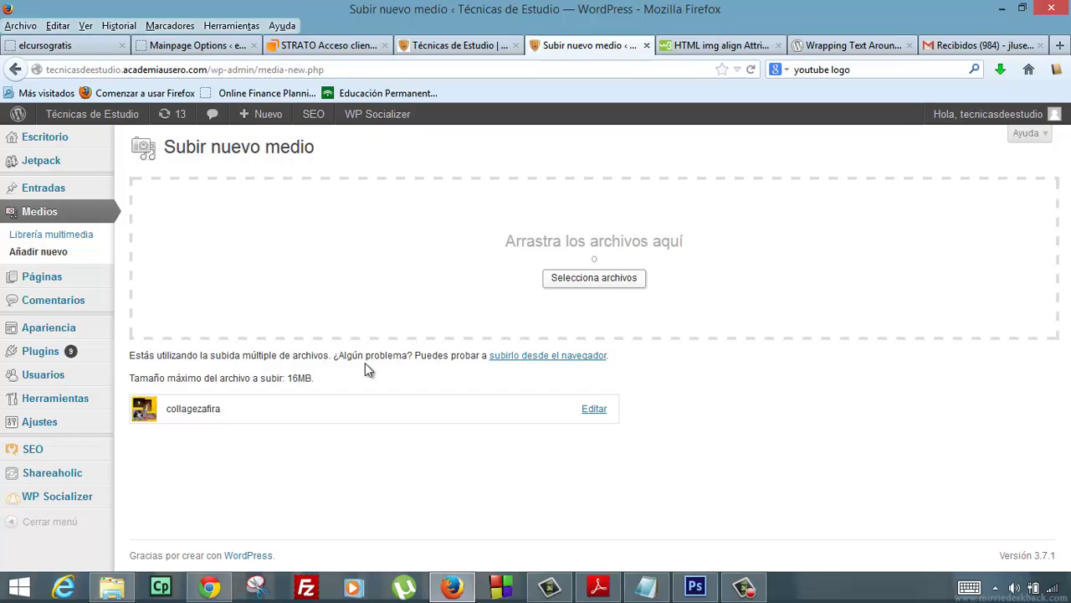
Step: Open the uploaded collagezafira image for editing and copy its full file URL
click(595, 410)
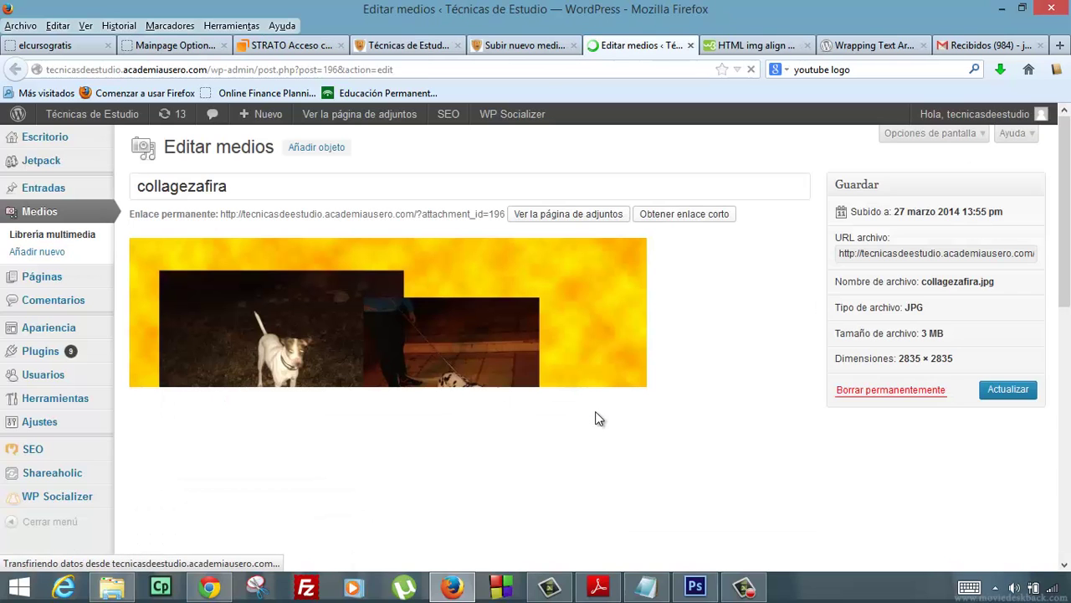
click(858, 257)
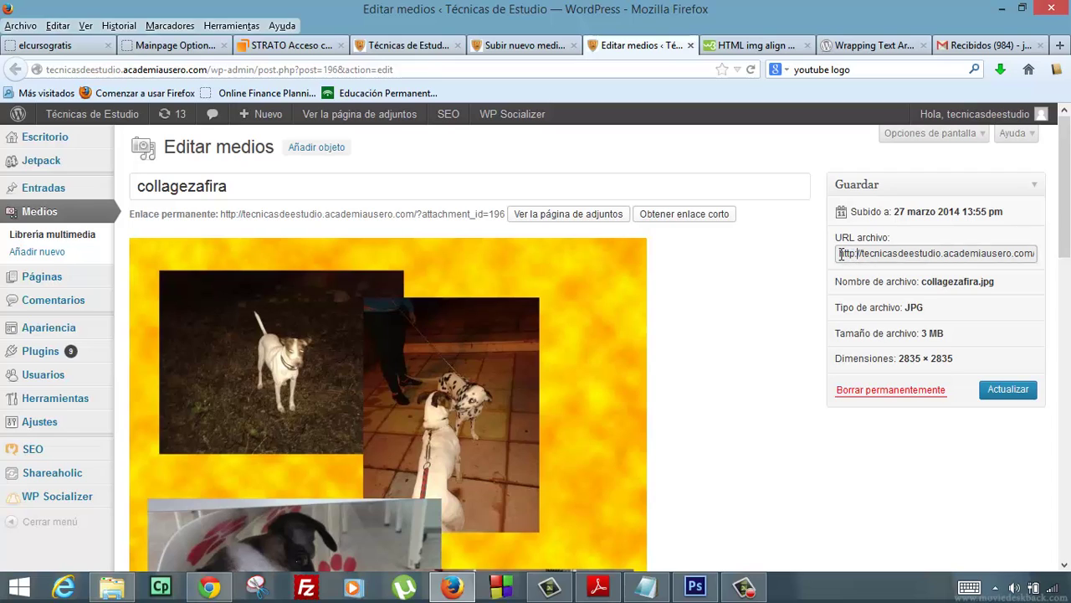
drag(843, 255, 1069, 259)
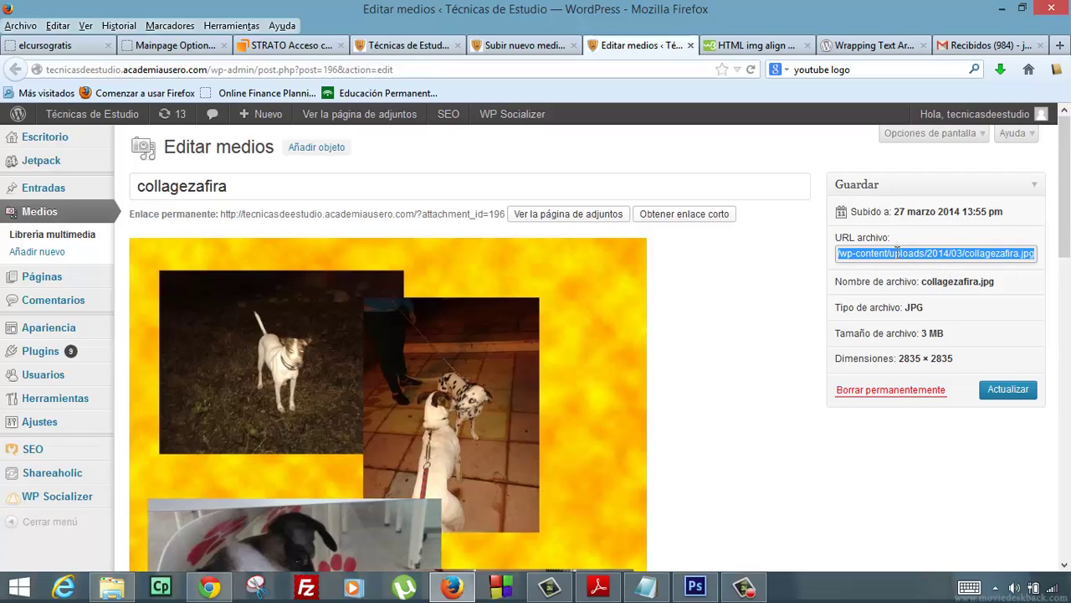
right_click(942, 256)
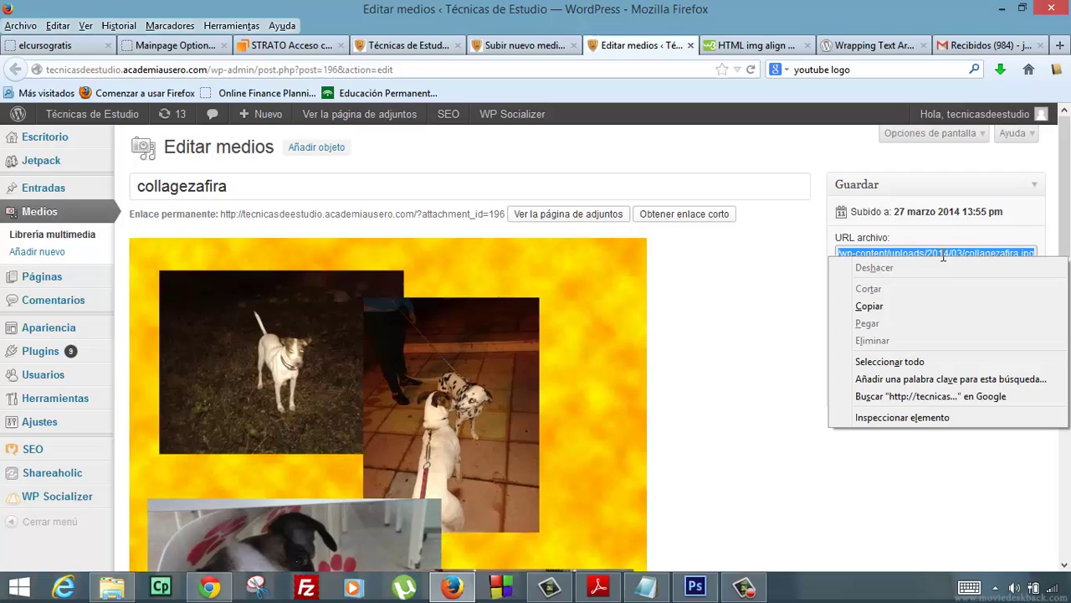
click(889, 305)
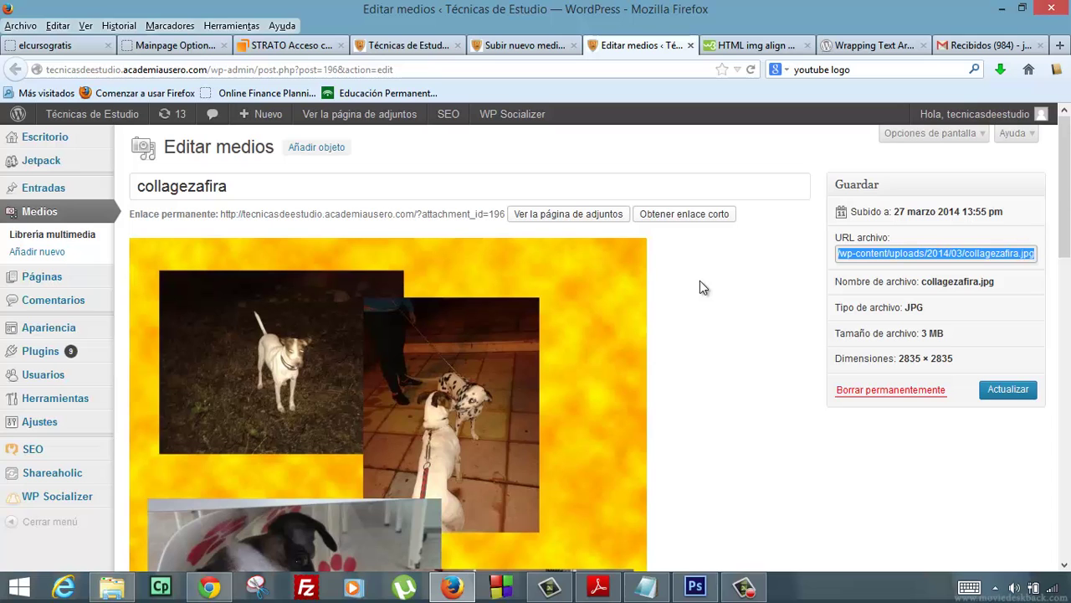
Step: Load the copied collagezafira.jpg URL in the browser tab showing Gmail to check the full-size image
click(962, 46)
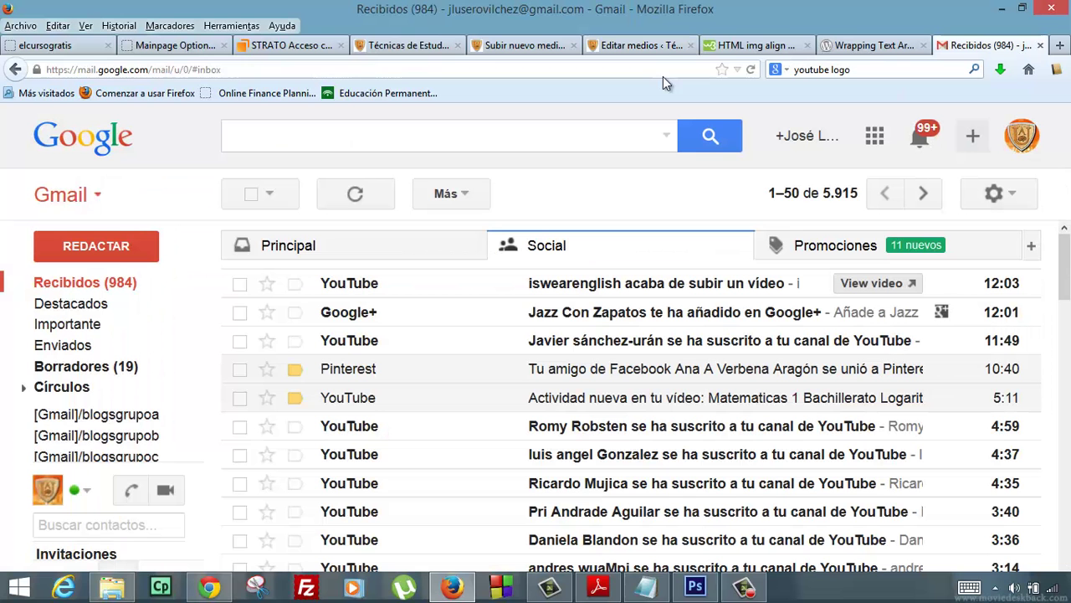
click(577, 72)
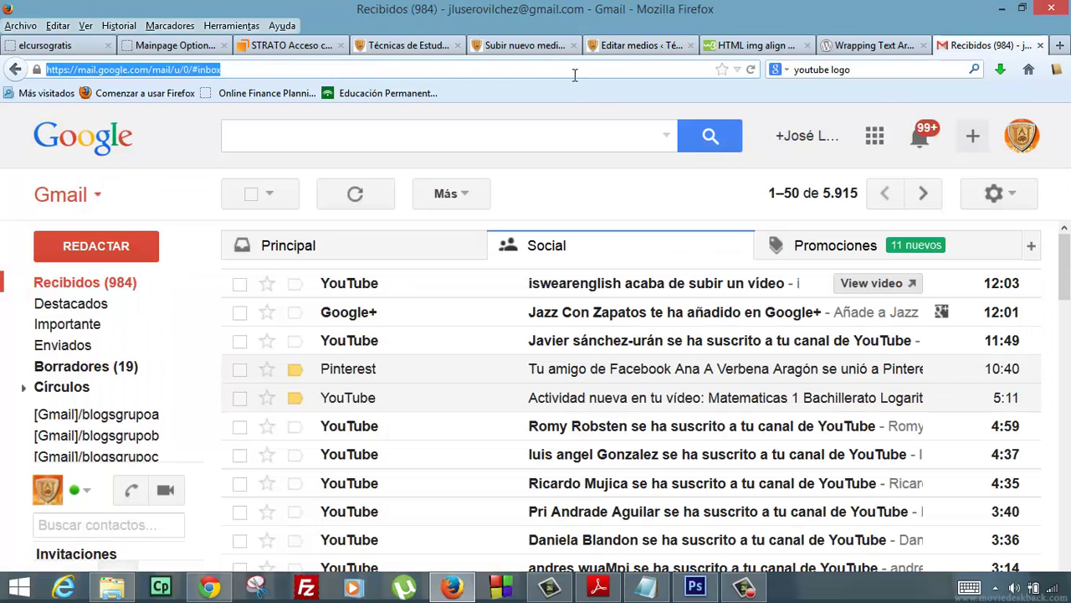
key(ctrl+v)
key(Return)
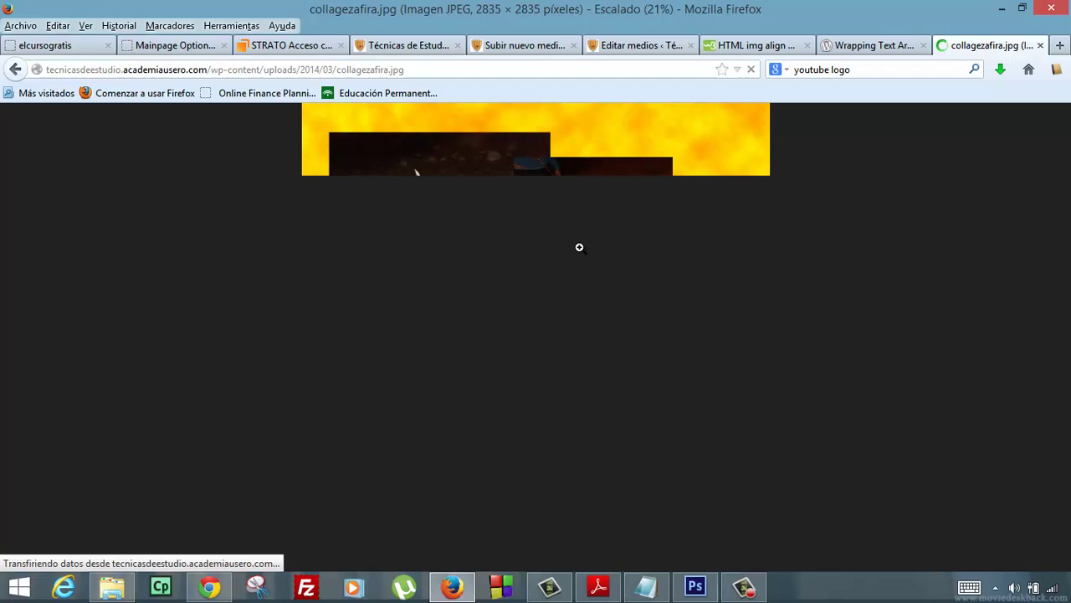
Step: Return to the WordPress media page and open the post "Mi perra Zafira" from the posts list for editing
click(611, 48)
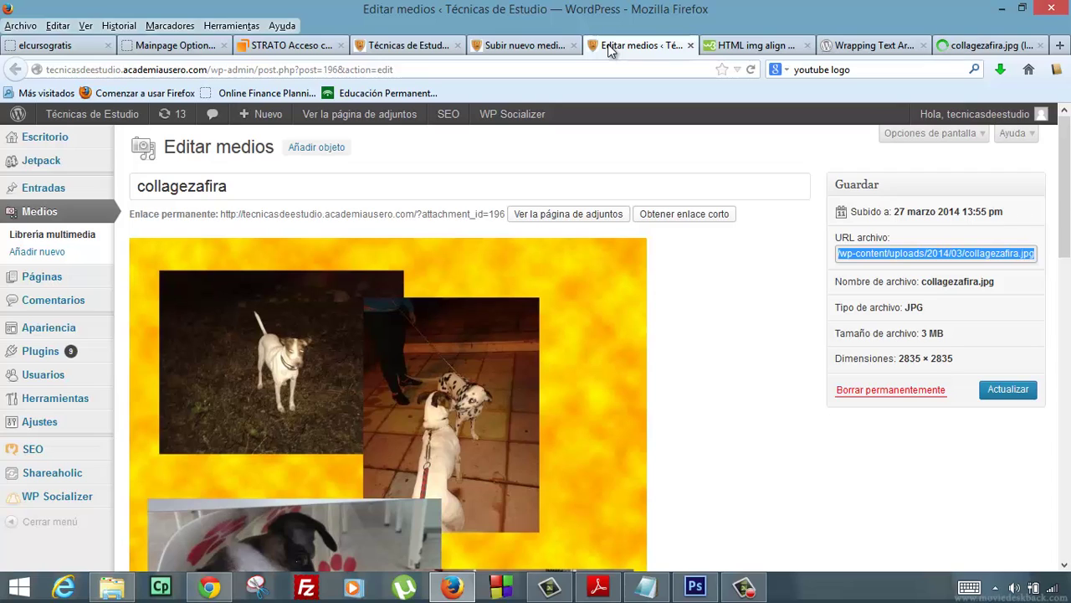
click(50, 191)
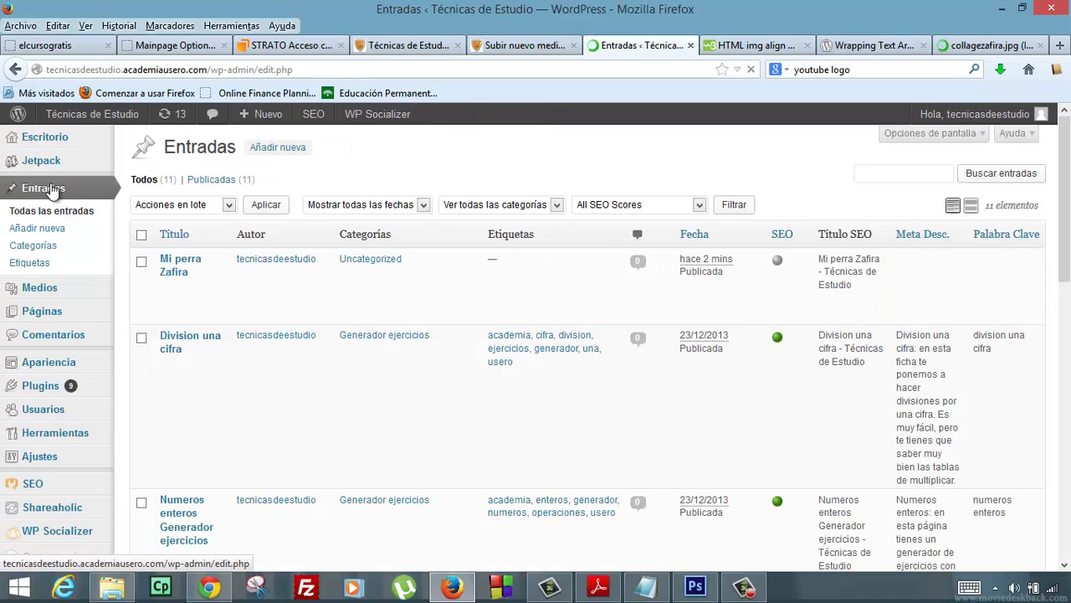
mouse_move(170, 308)
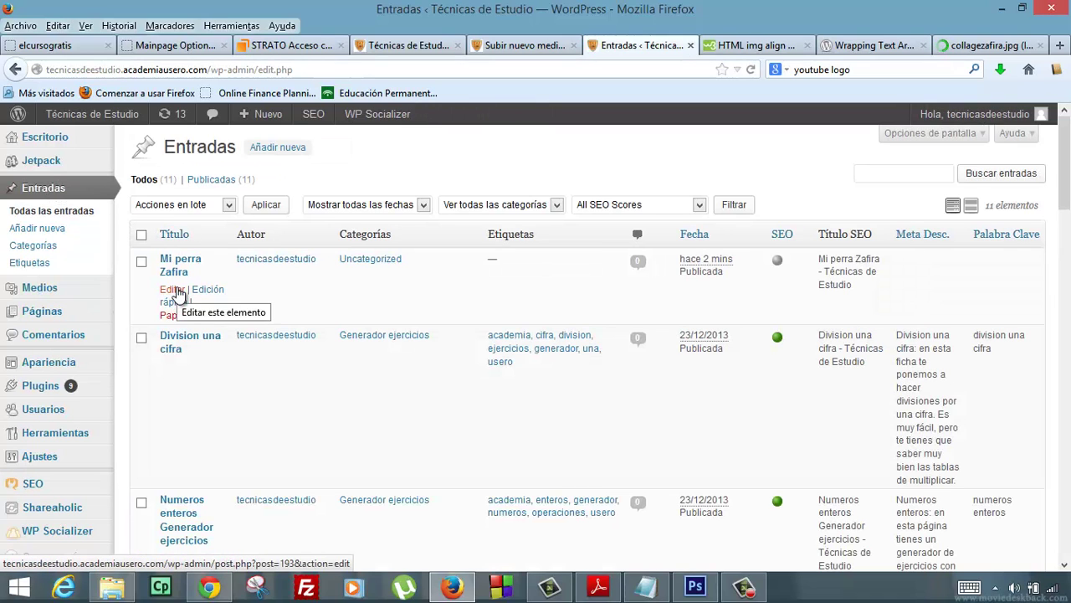
click(174, 290)
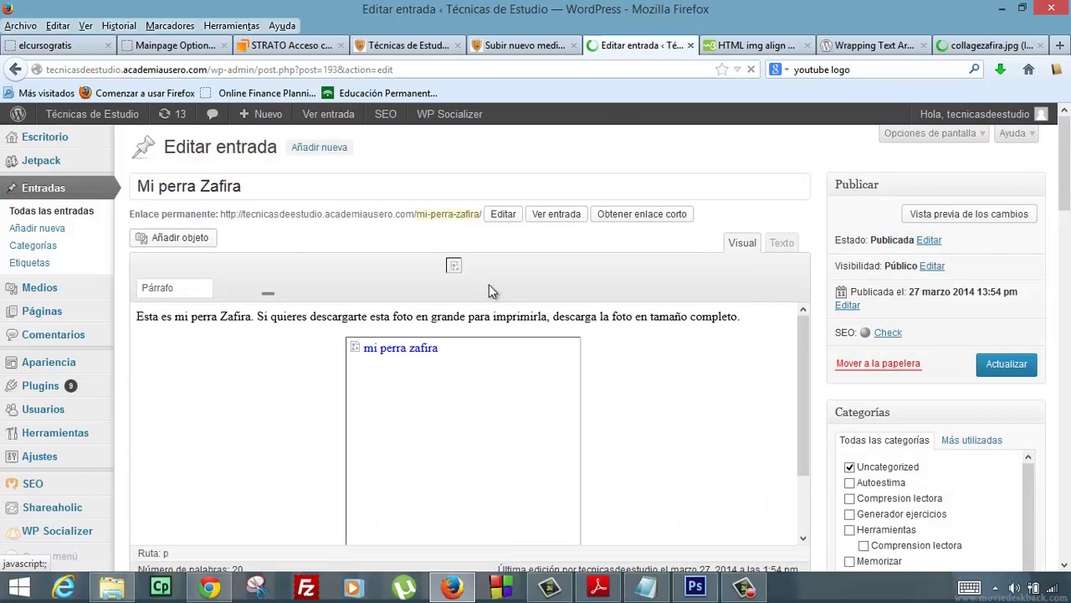
Step: Link the words "descarga la foto en tamaño completo" to the copied collagezafira.jpg URL and update the post
drag(512, 318, 675, 311)
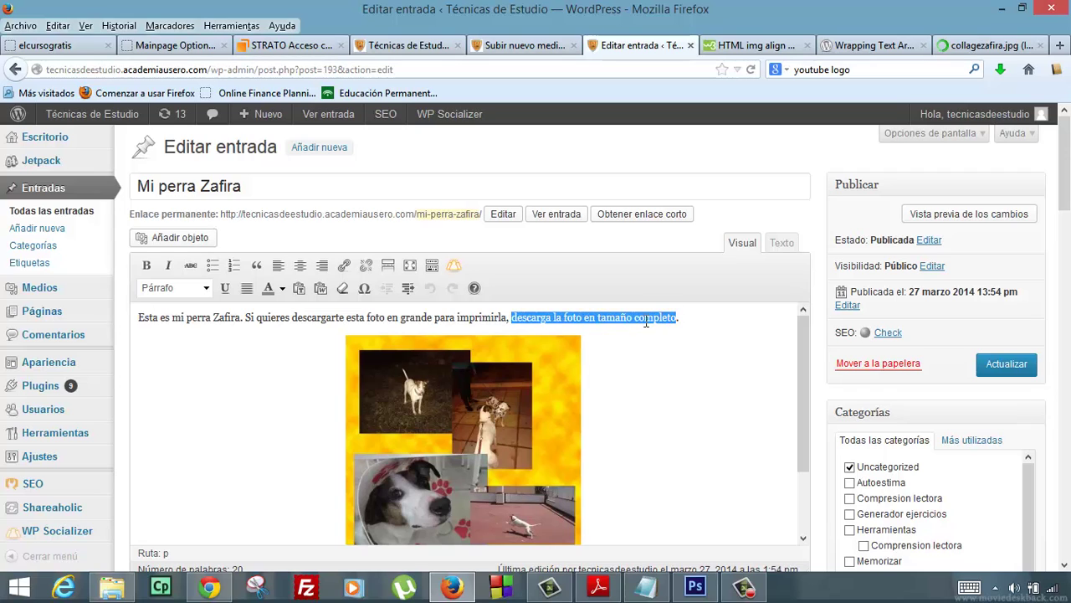
click(345, 265)
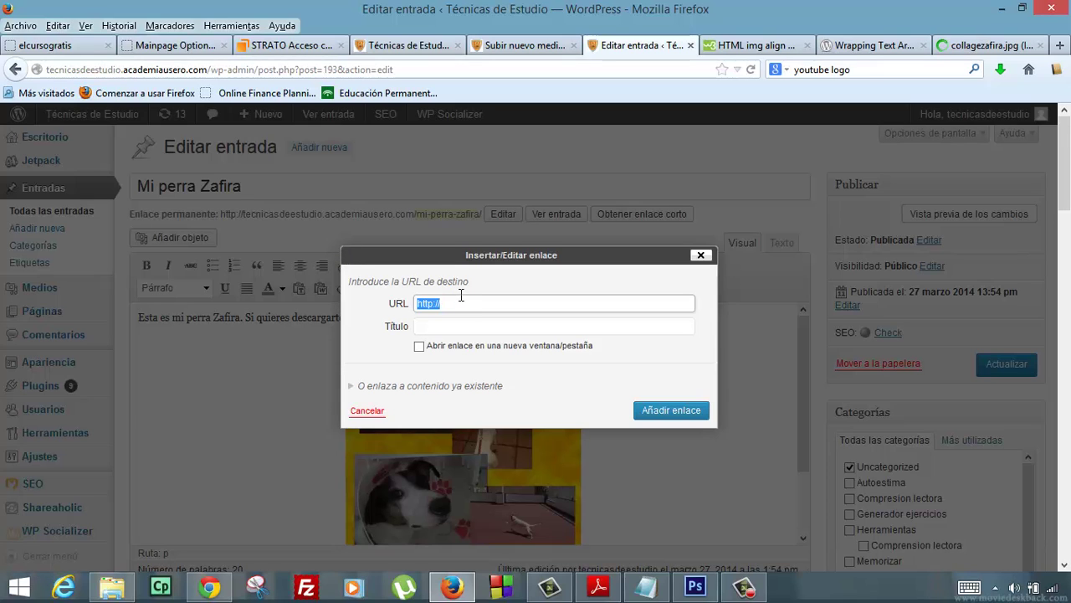
key(ctrl+v)
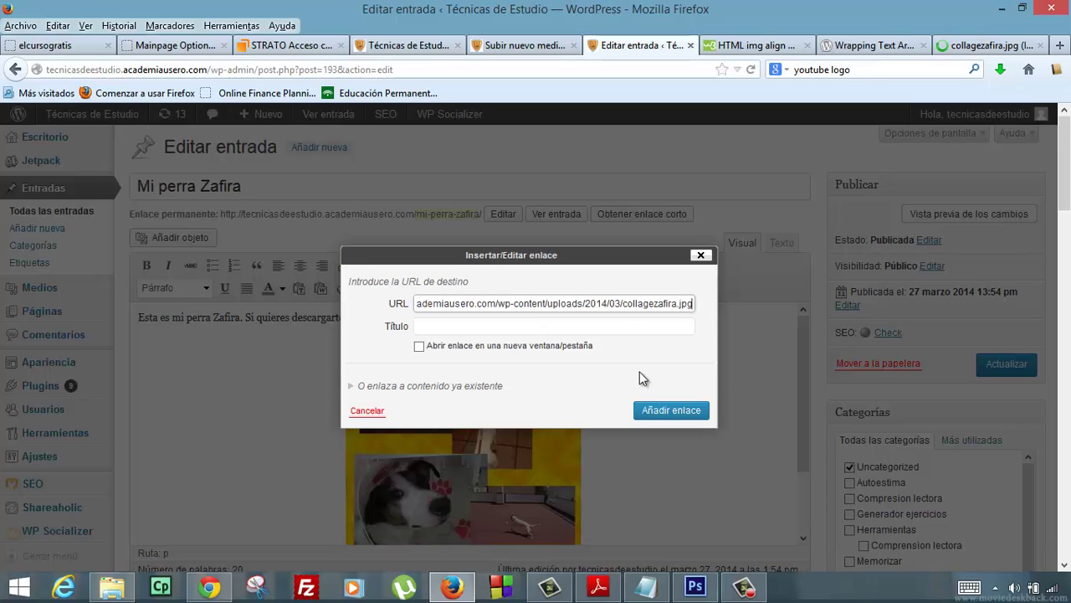
click(651, 412)
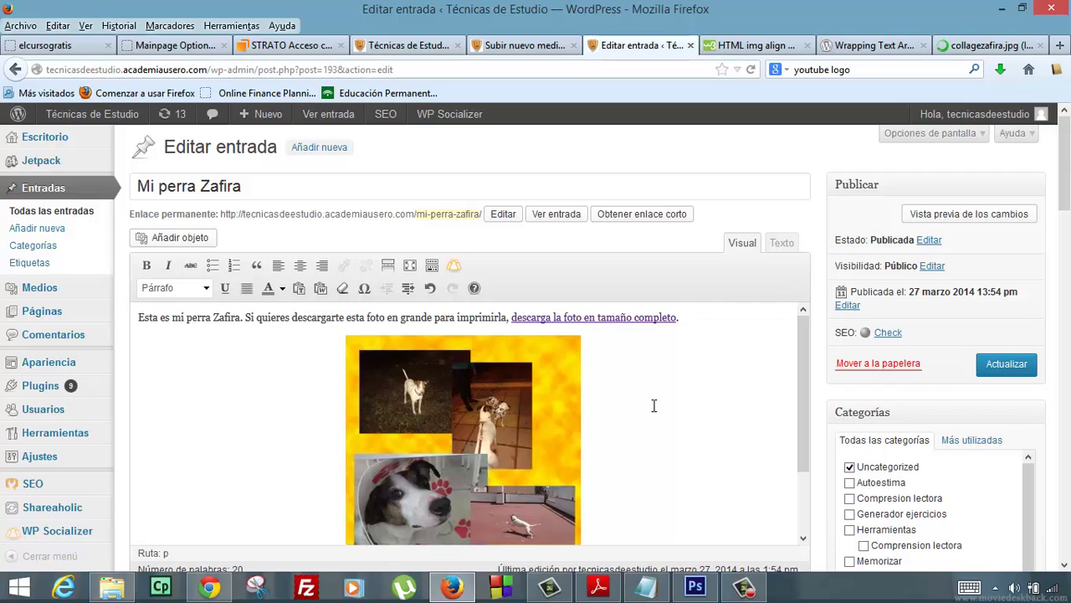
click(1013, 365)
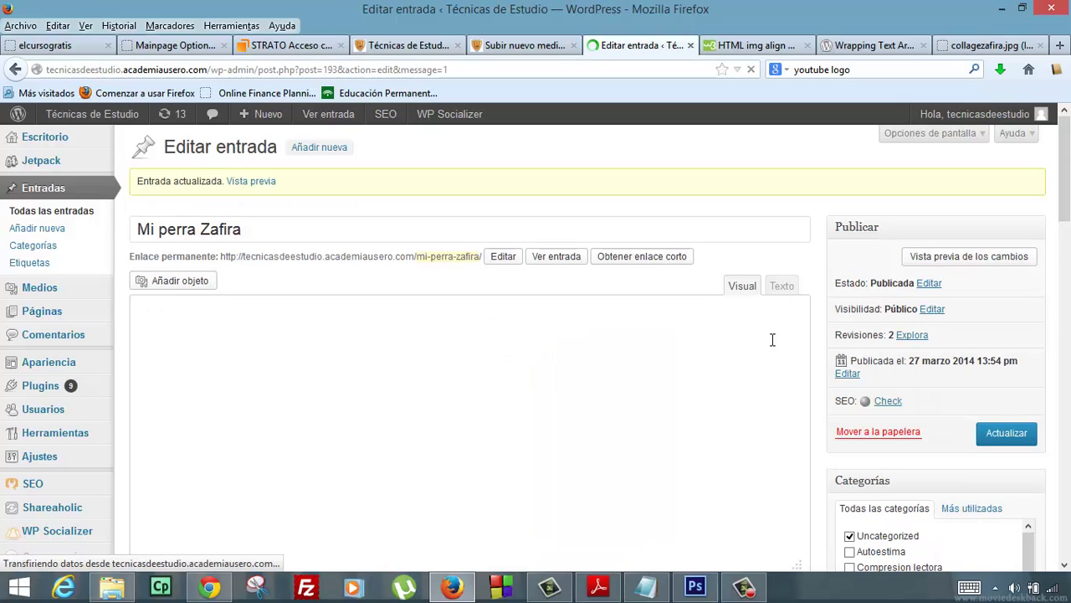
Step: View the updated post on the site and examine its text, download link and collage
click(262, 184)
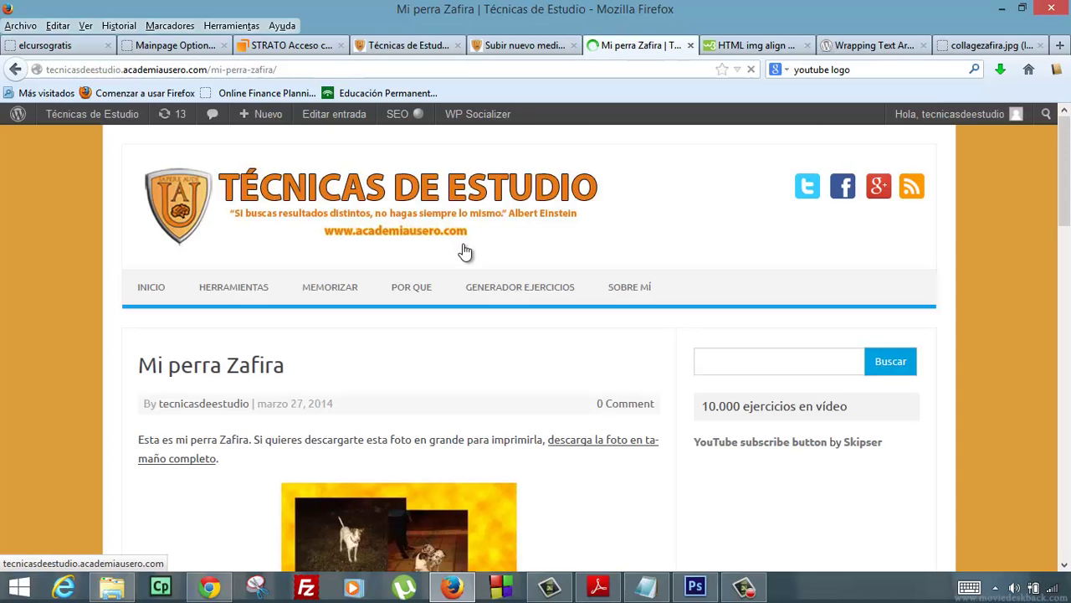
scroll(464, 251, down, 5)
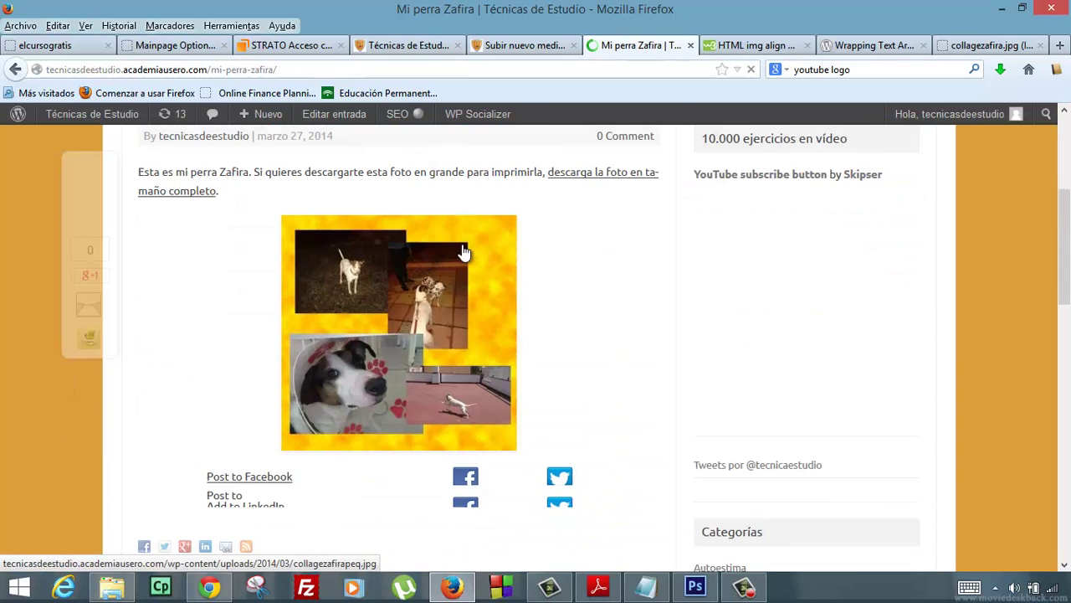
scroll(464, 251, down, 7)
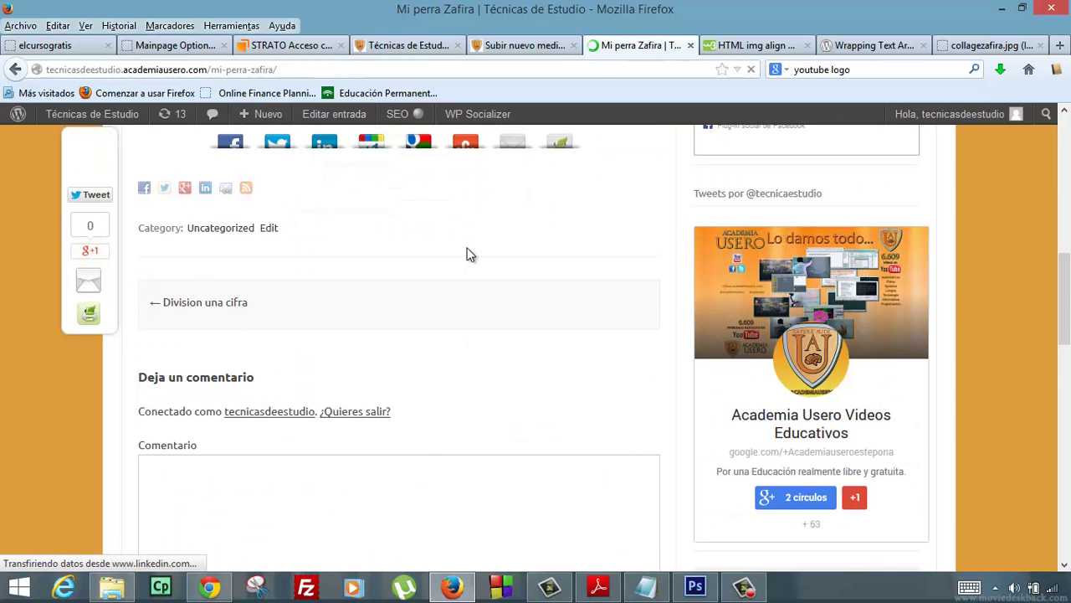
scroll(467, 255, up, 6)
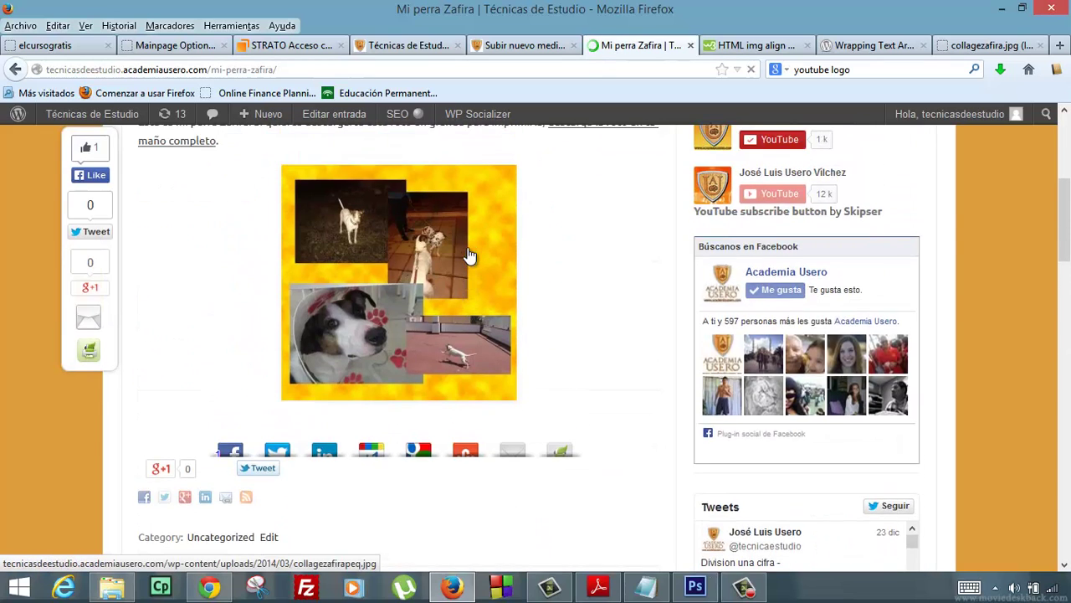
scroll(469, 255, up, 4)
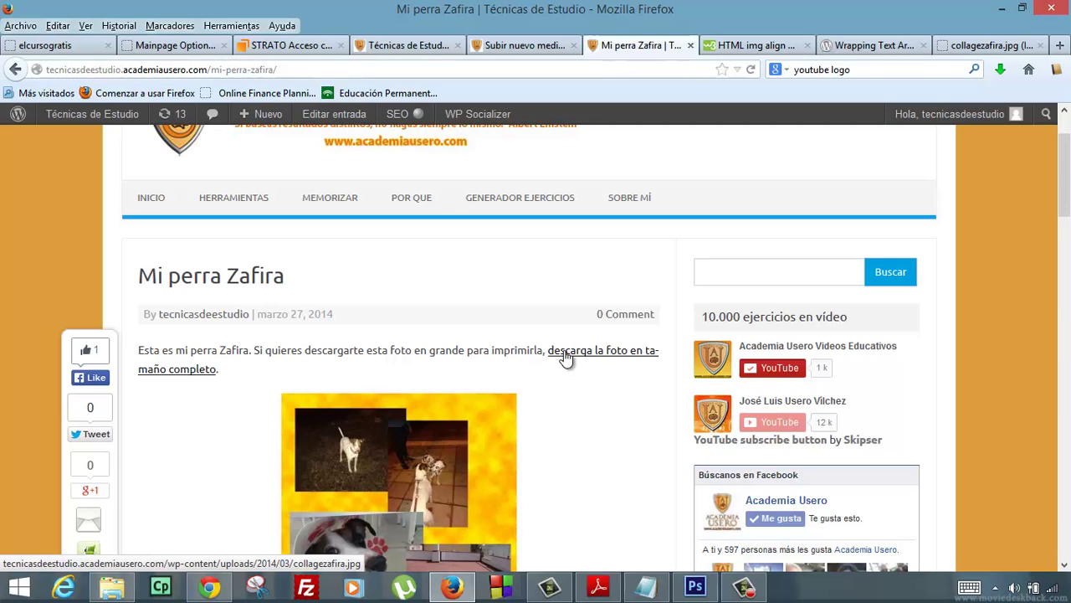
Step: Save the file behind the "descarga la foto en tamaño completo" link to the Escritorio folder as collagezafira.jpg
right_click(568, 355)
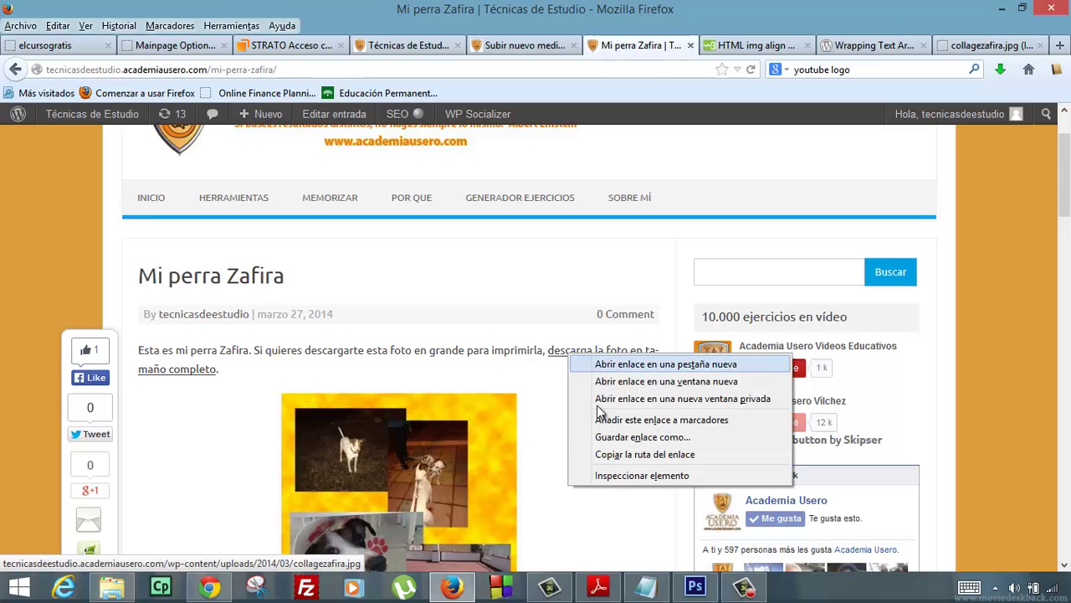
click(606, 437)
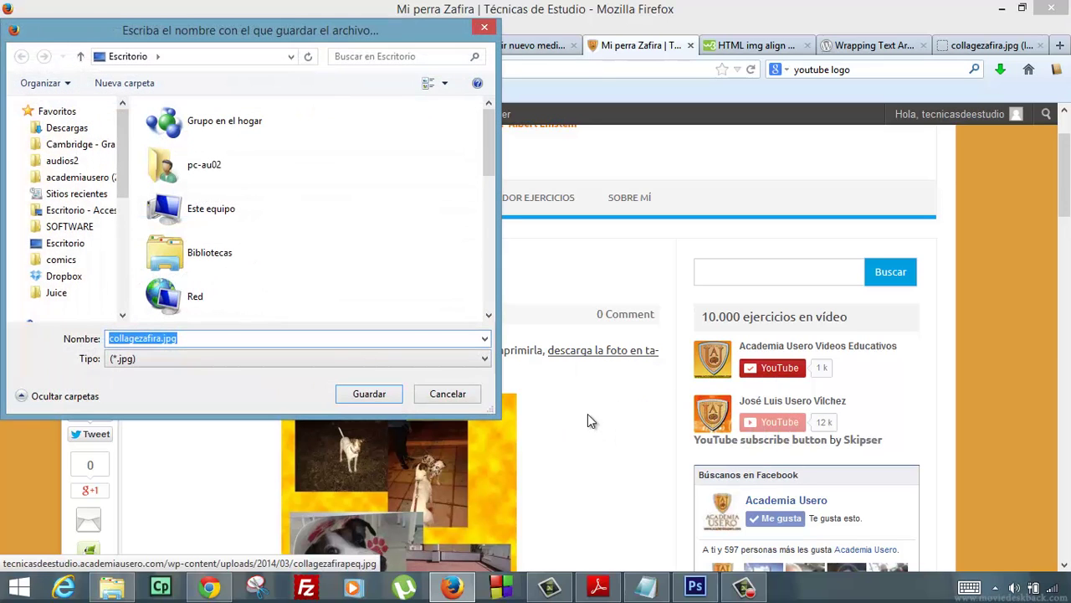
click(385, 392)
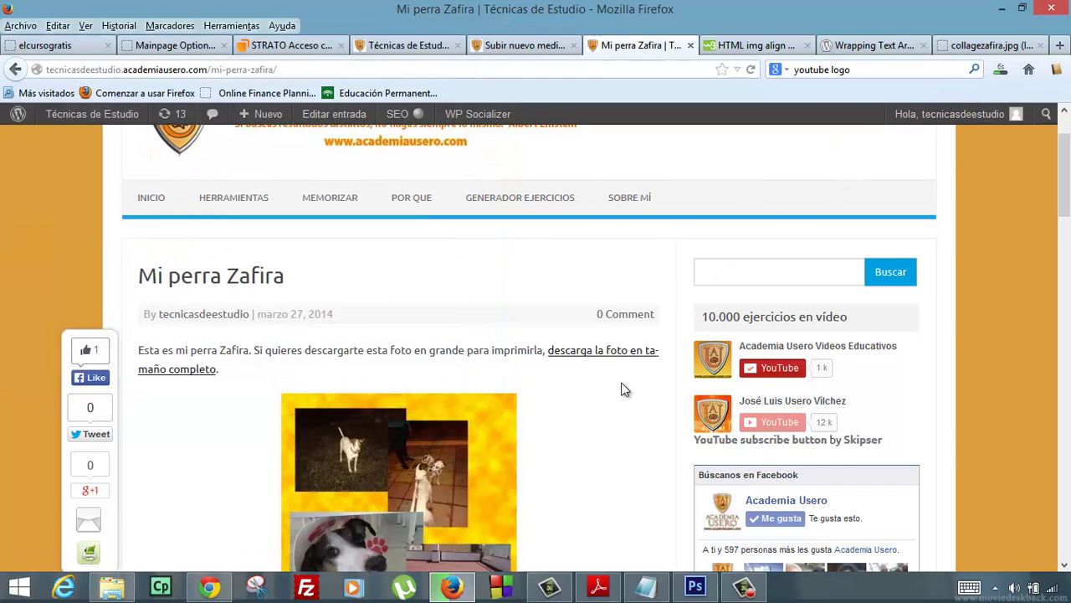
click(744, 590)
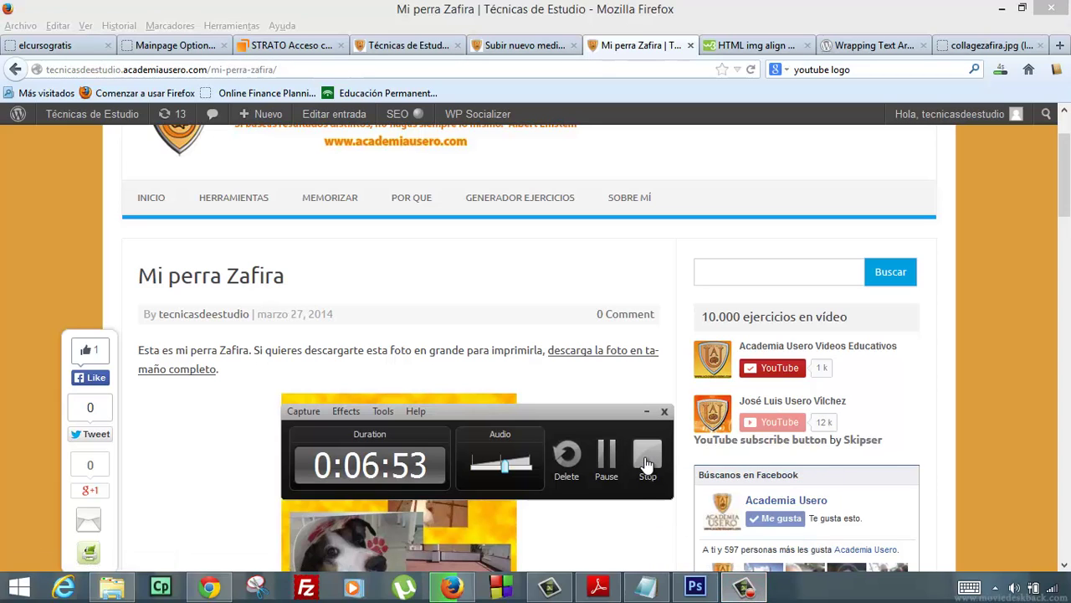